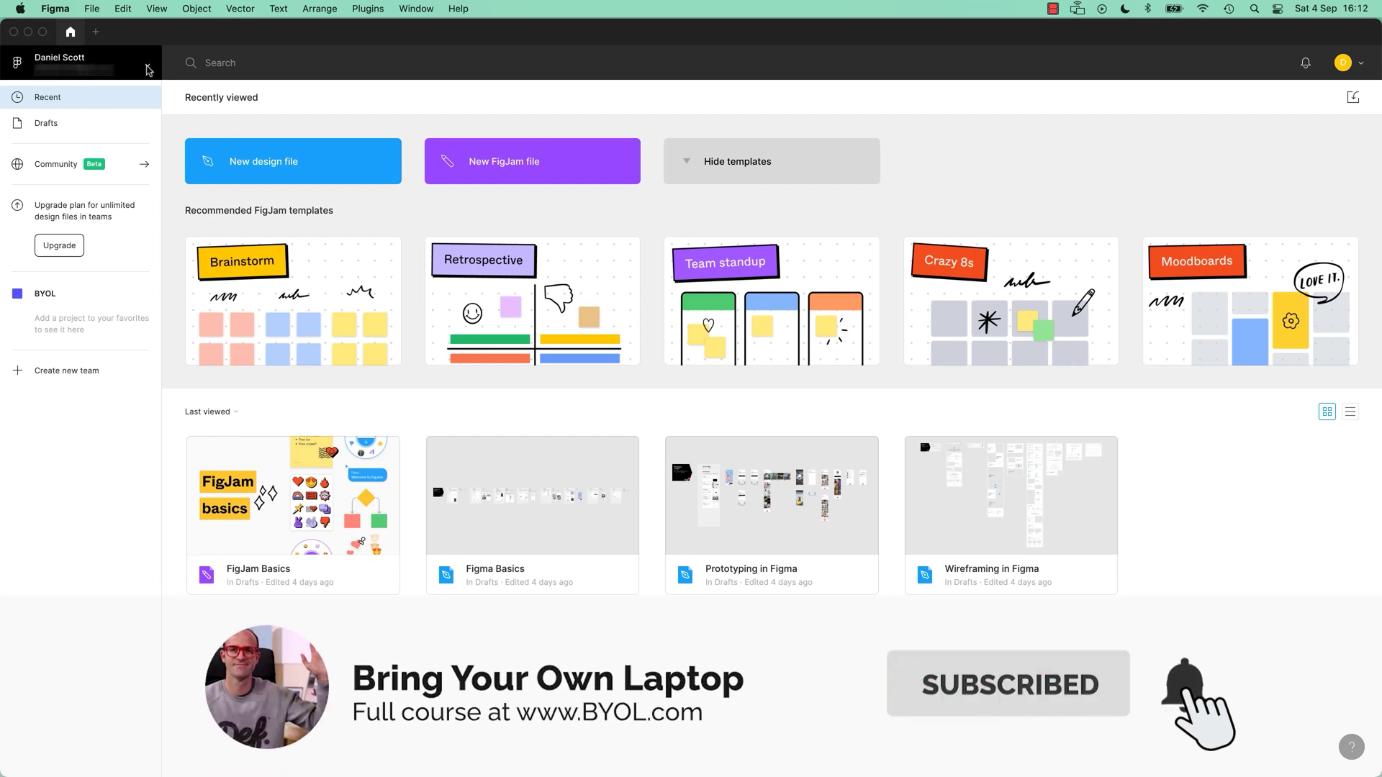
# - Open and close the account list to check the available accounts
pyautogui.click(149, 69)
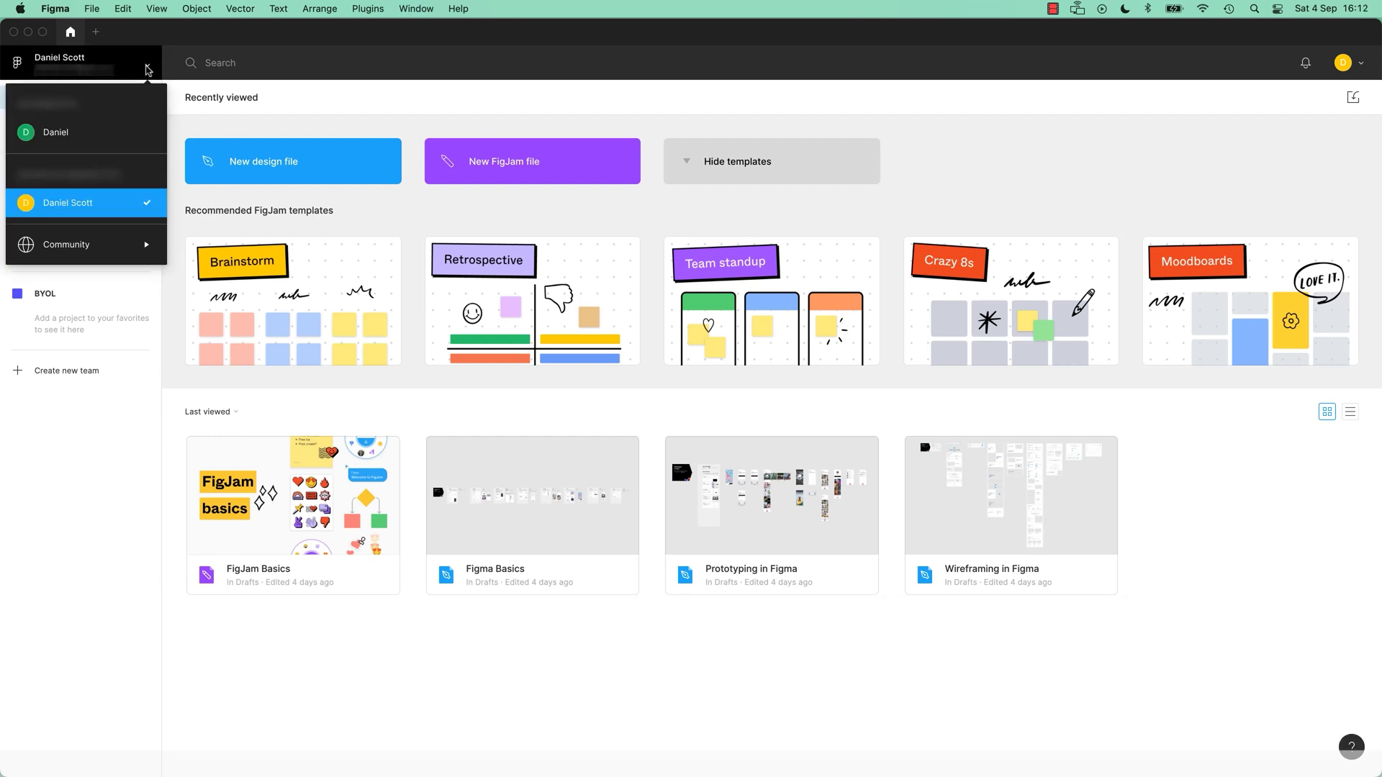
pyautogui.click(76, 61)
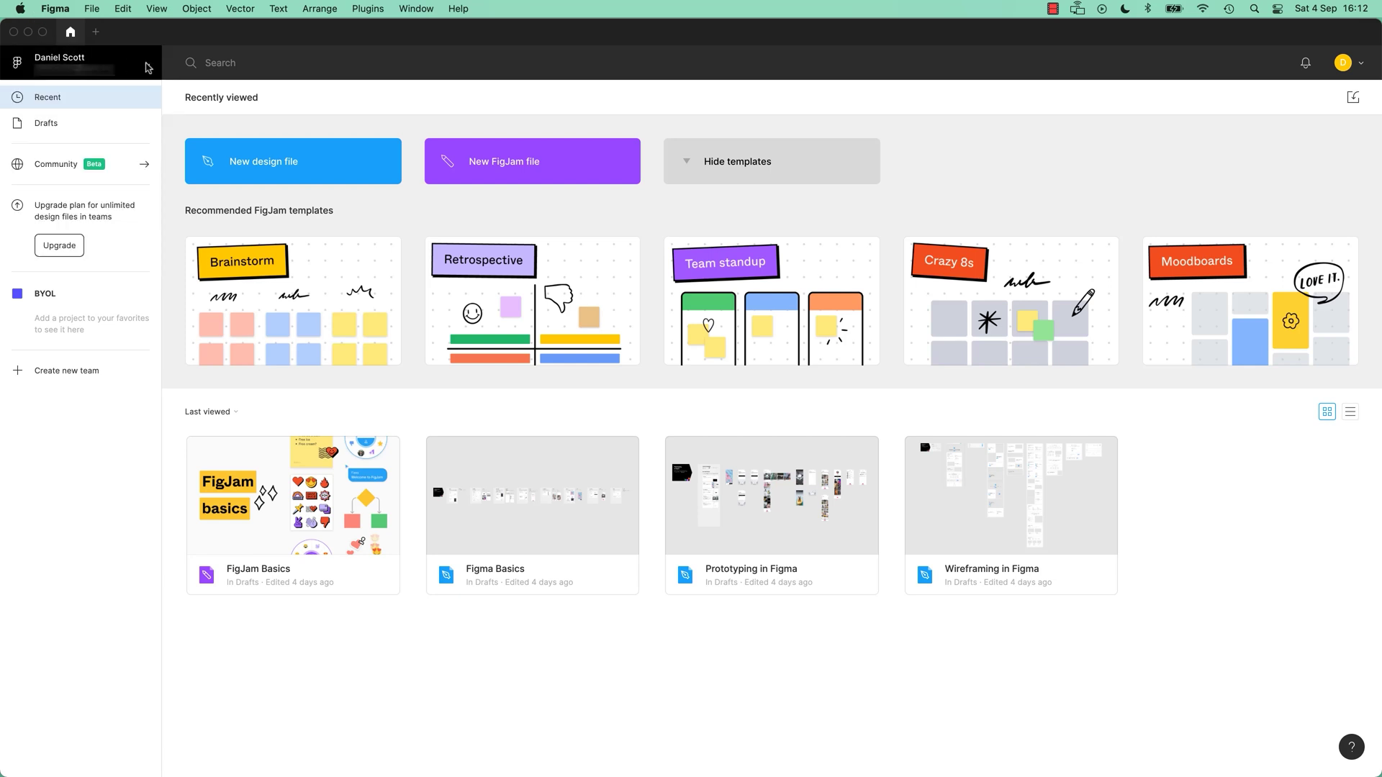
pyautogui.click(149, 69)
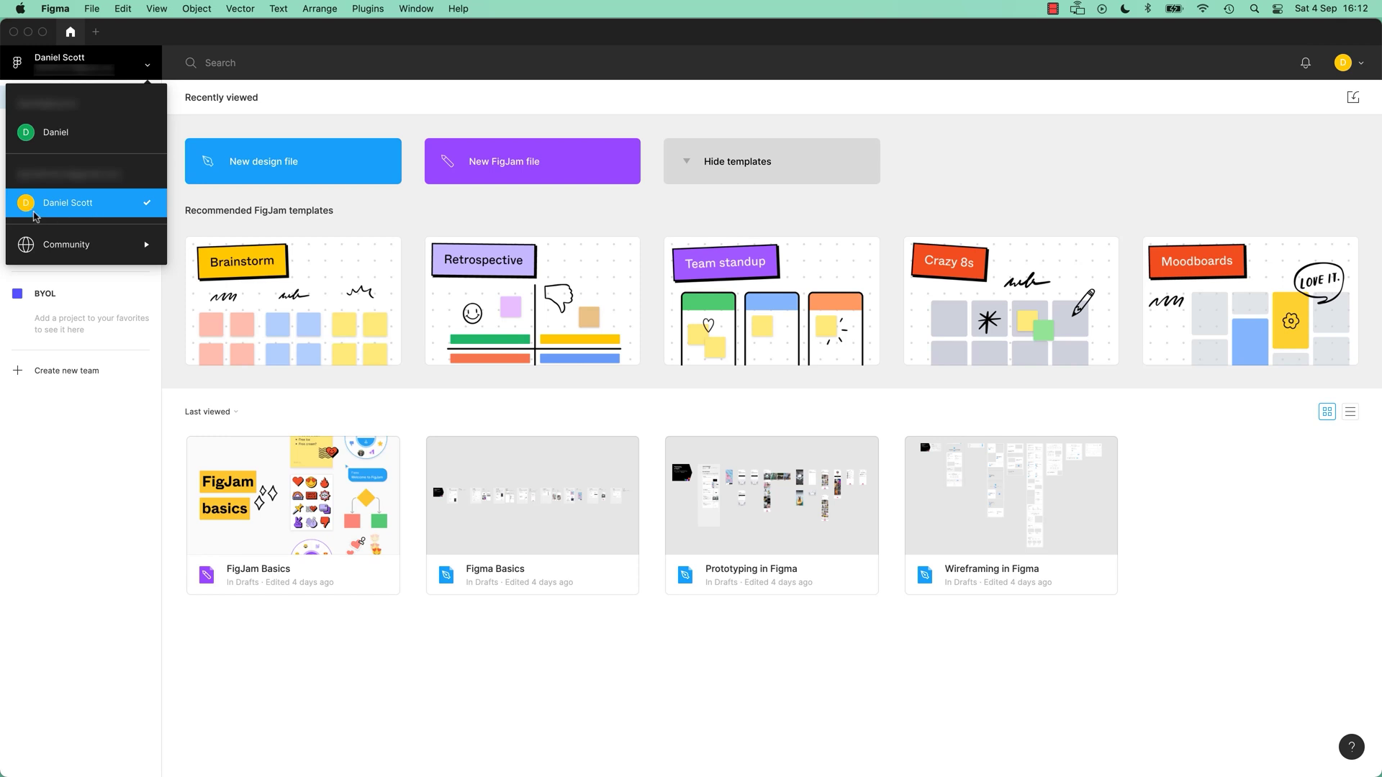
pyautogui.click(30, 209)
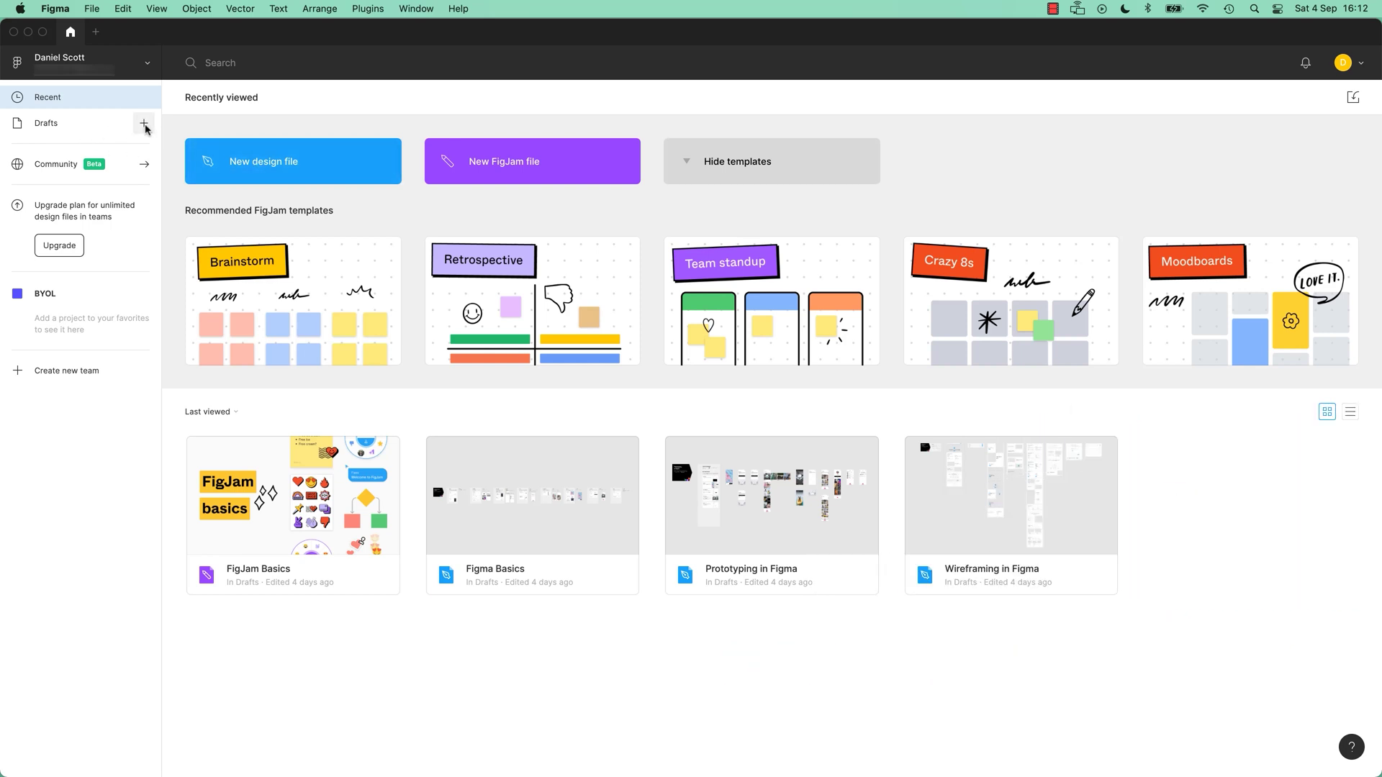
# - Create a new Design file in Drafts and dismiss the bulleted-lists announcement
pyautogui.click(144, 126)
pyautogui.click(173, 158)
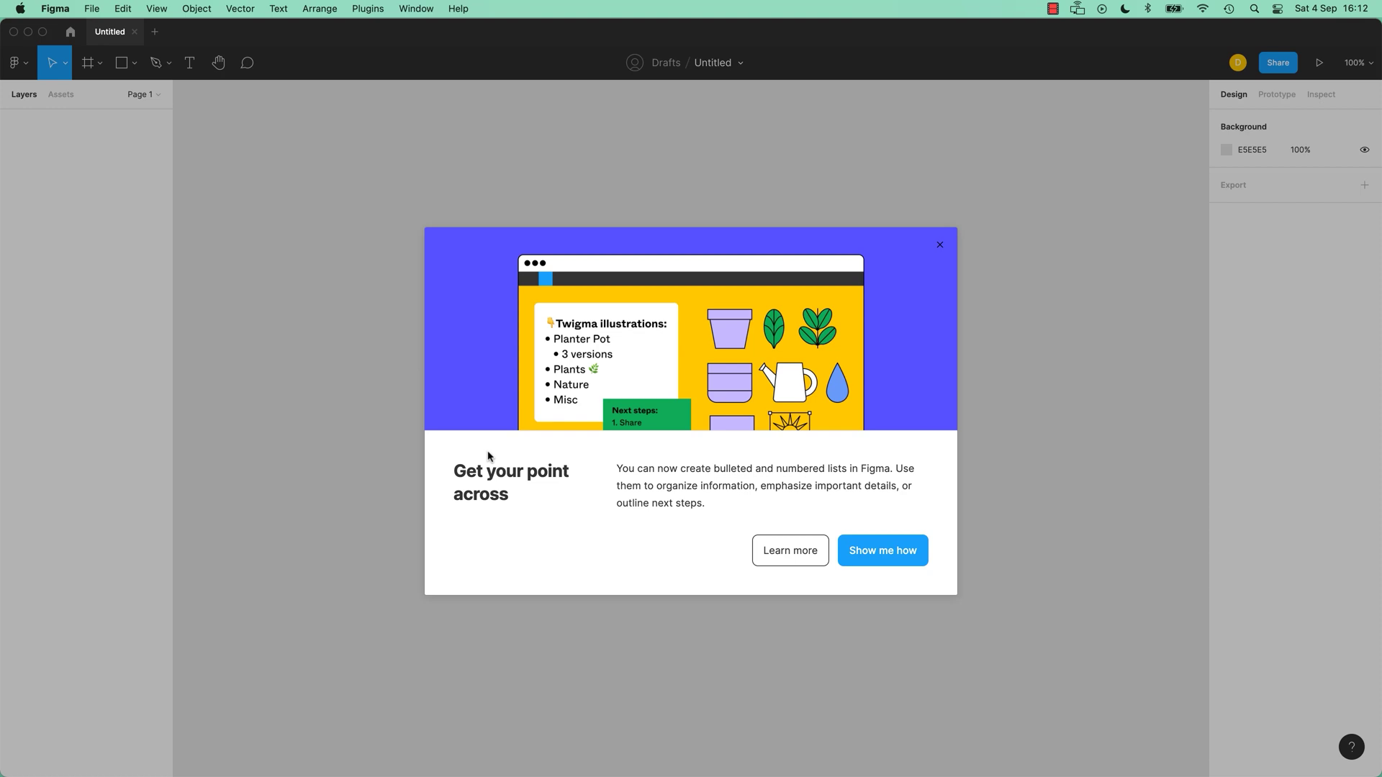
pyautogui.click(940, 246)
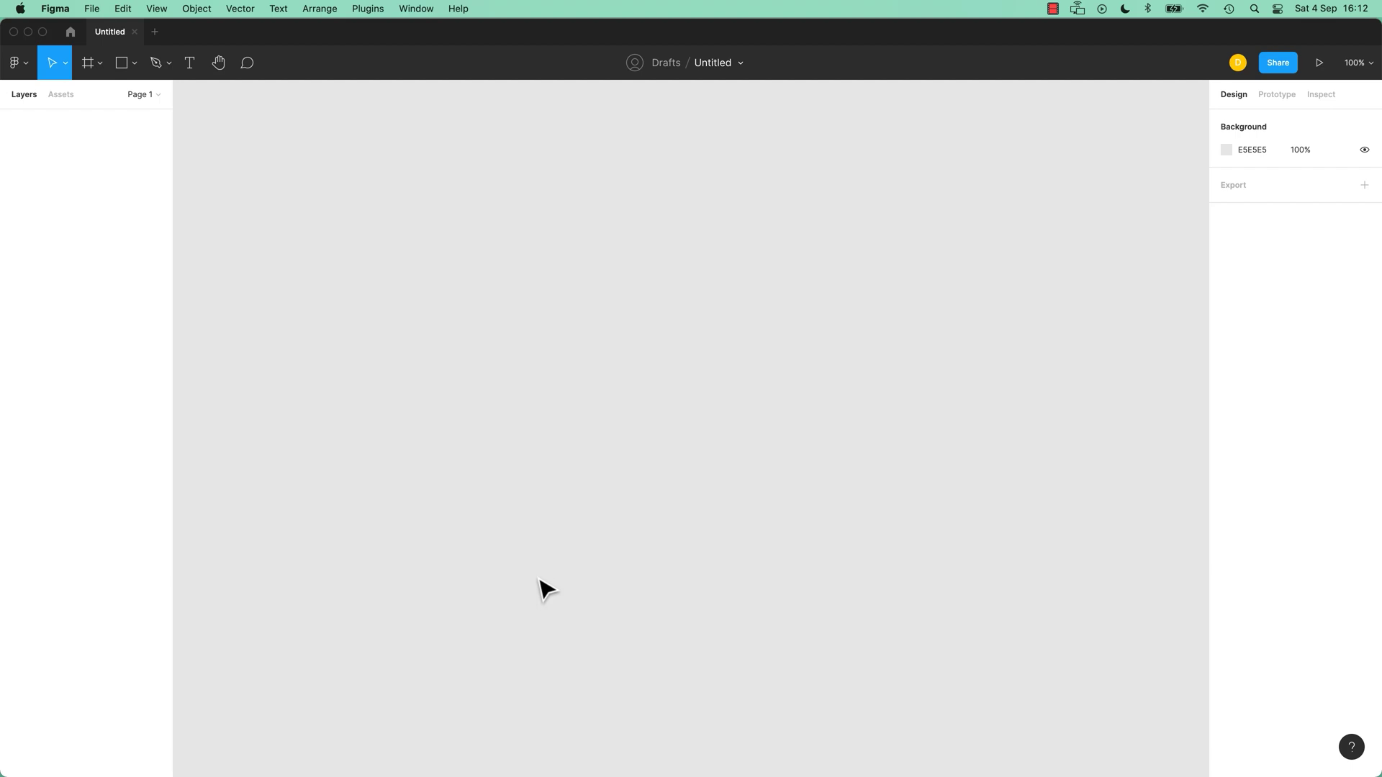
pyautogui.click(87, 66)
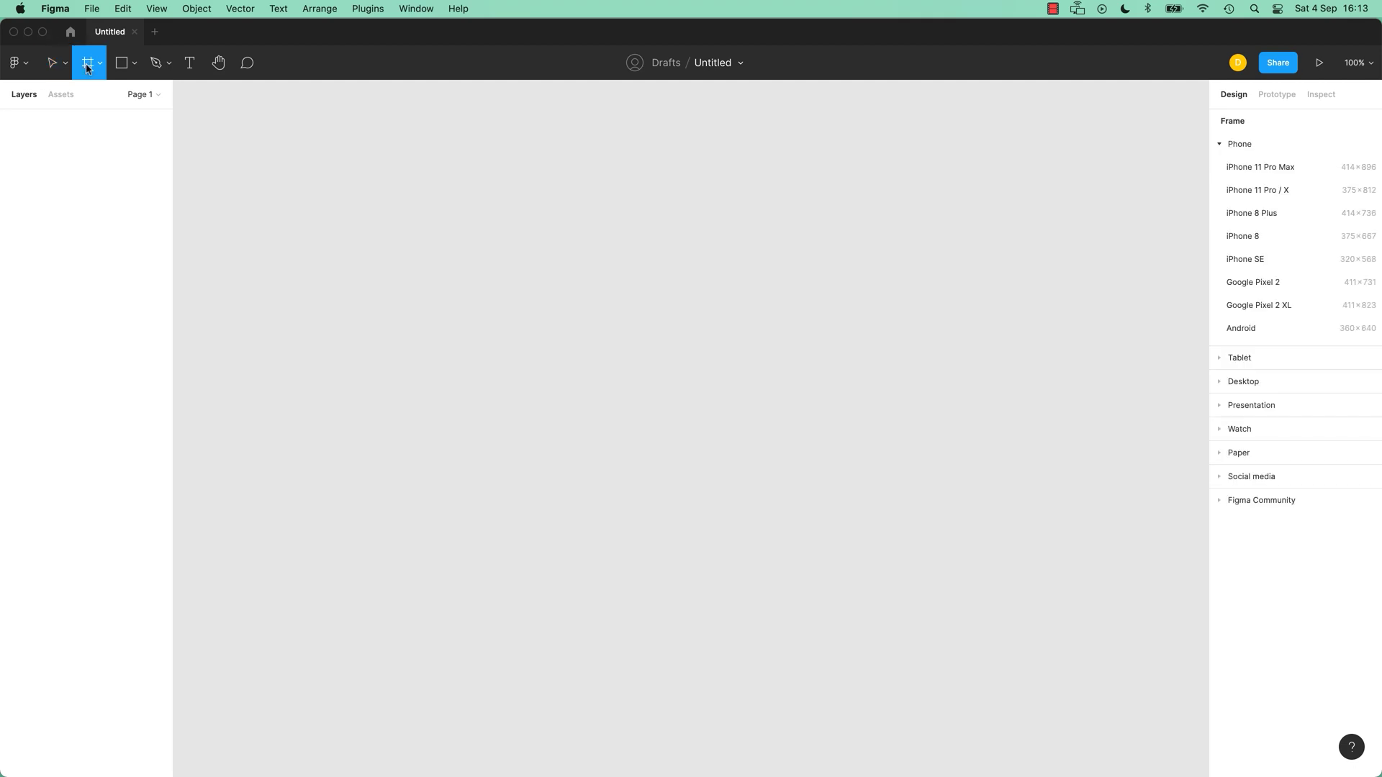
pyautogui.moveTo(455, 220); pyautogui.dragTo(945, 572)
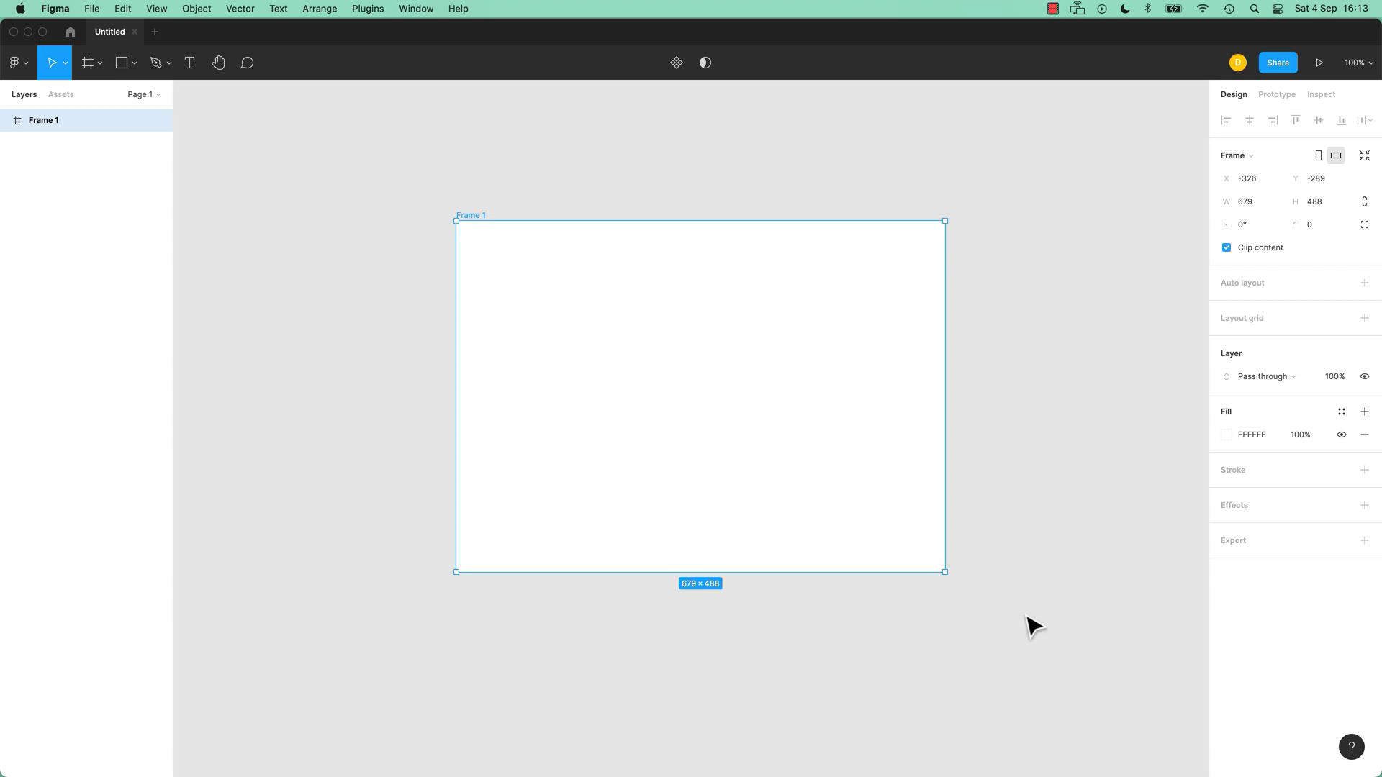
pyautogui.press('Delete')
pyautogui.moveTo(537, 251); pyautogui.dragTo(759, 601)
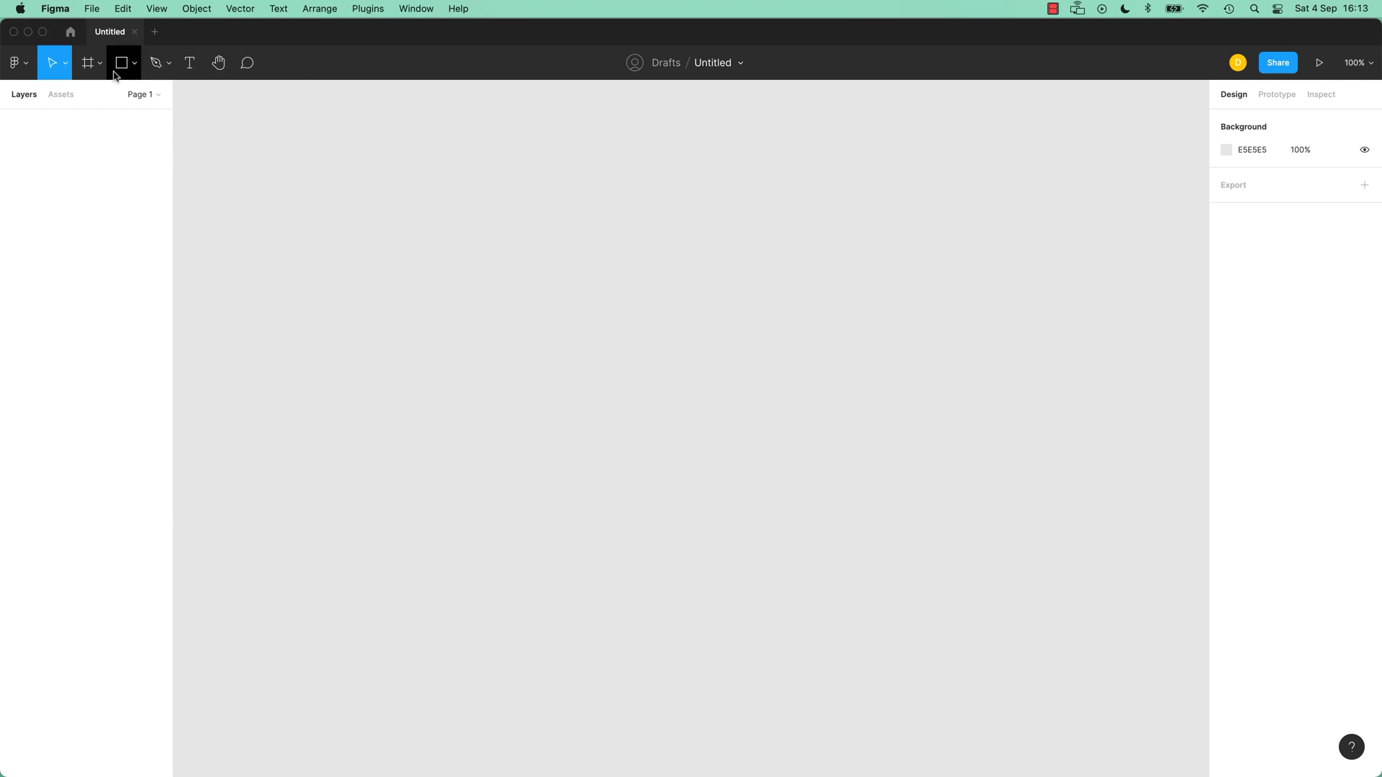
pyautogui.click(88, 62)
pyautogui.moveTo(532, 214)
pyautogui.mouseDown()
pyautogui.moveTo(675, 518)
pyautogui.moveTo(732, 535)
pyautogui.mouseUp()
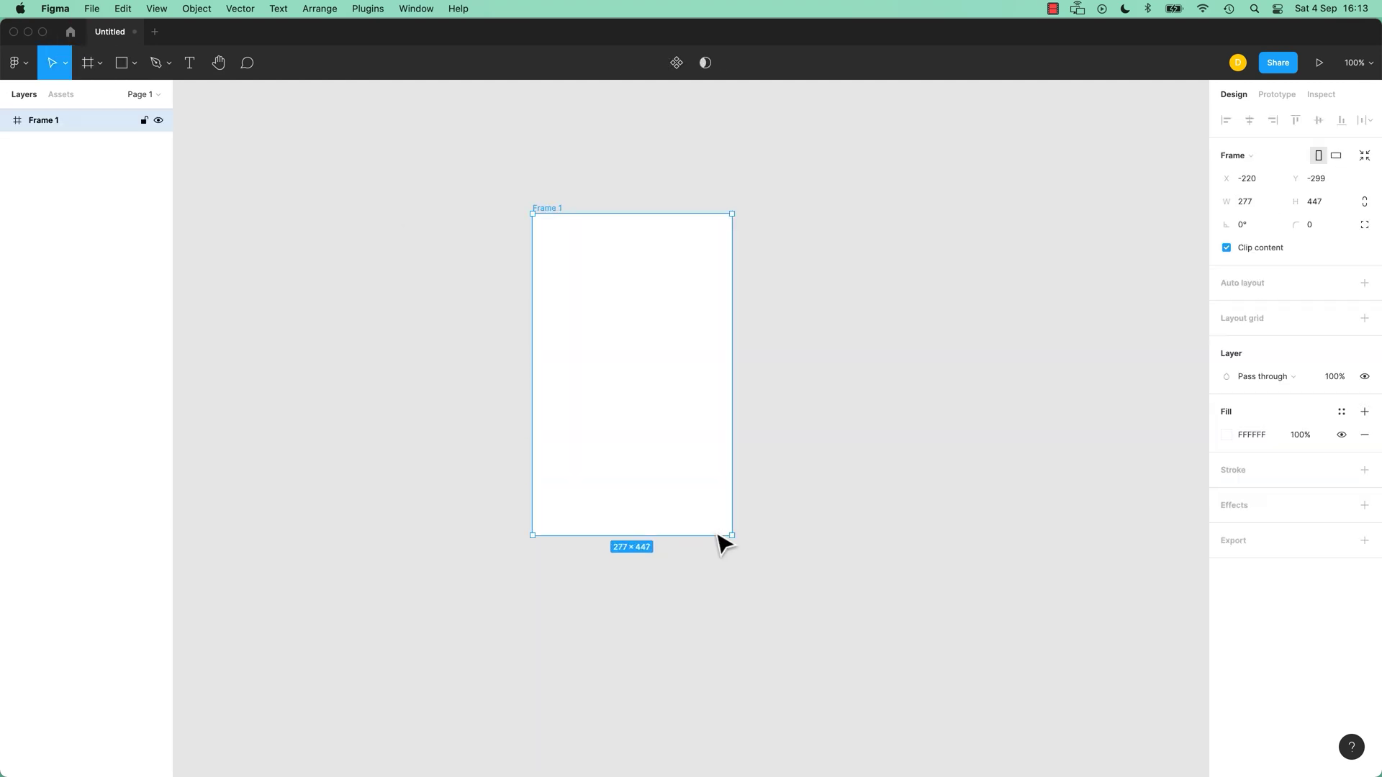
pyautogui.click(88, 63)
pyautogui.moveTo(781, 278)
pyautogui.mouseDown()
pyautogui.moveTo(997, 396)
pyautogui.moveTo(992, 412)
pyautogui.mouseUp()
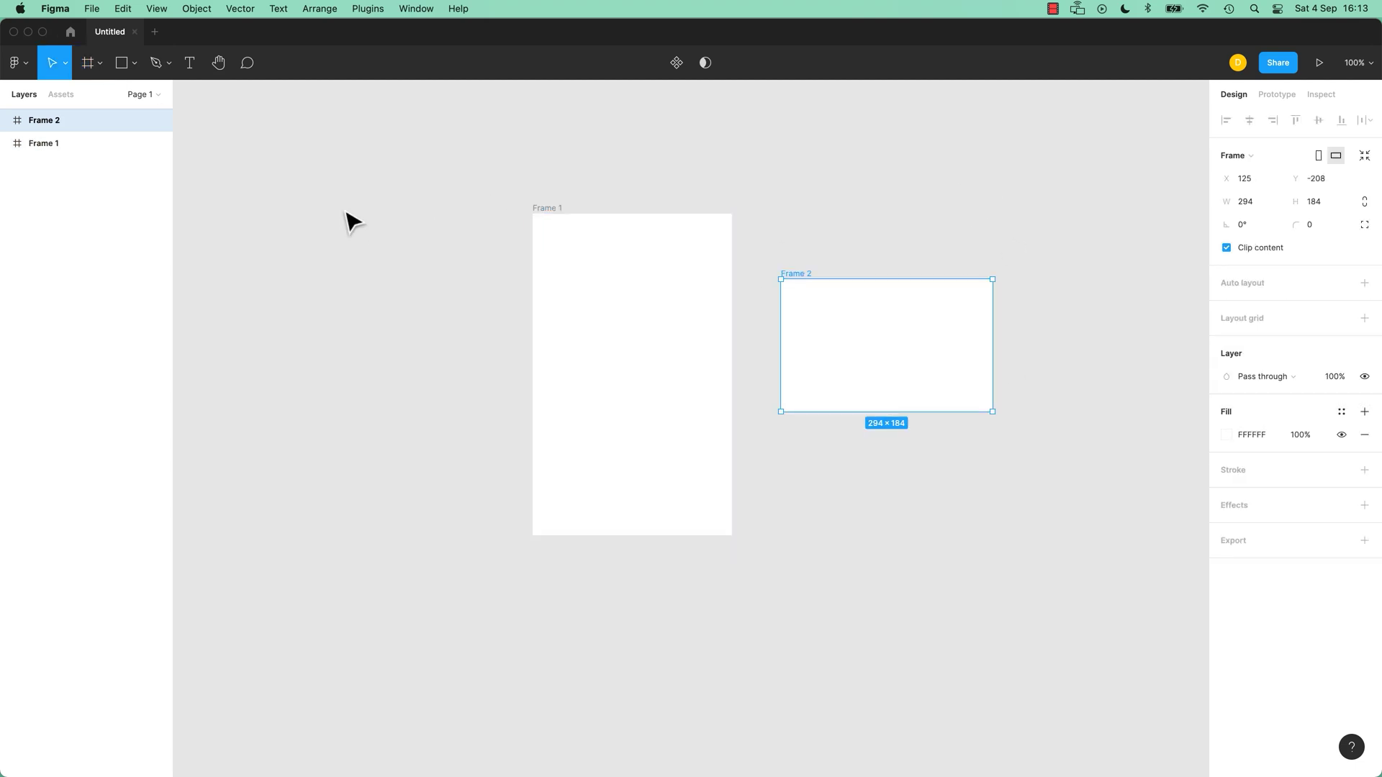
pyautogui.click(567, 257)
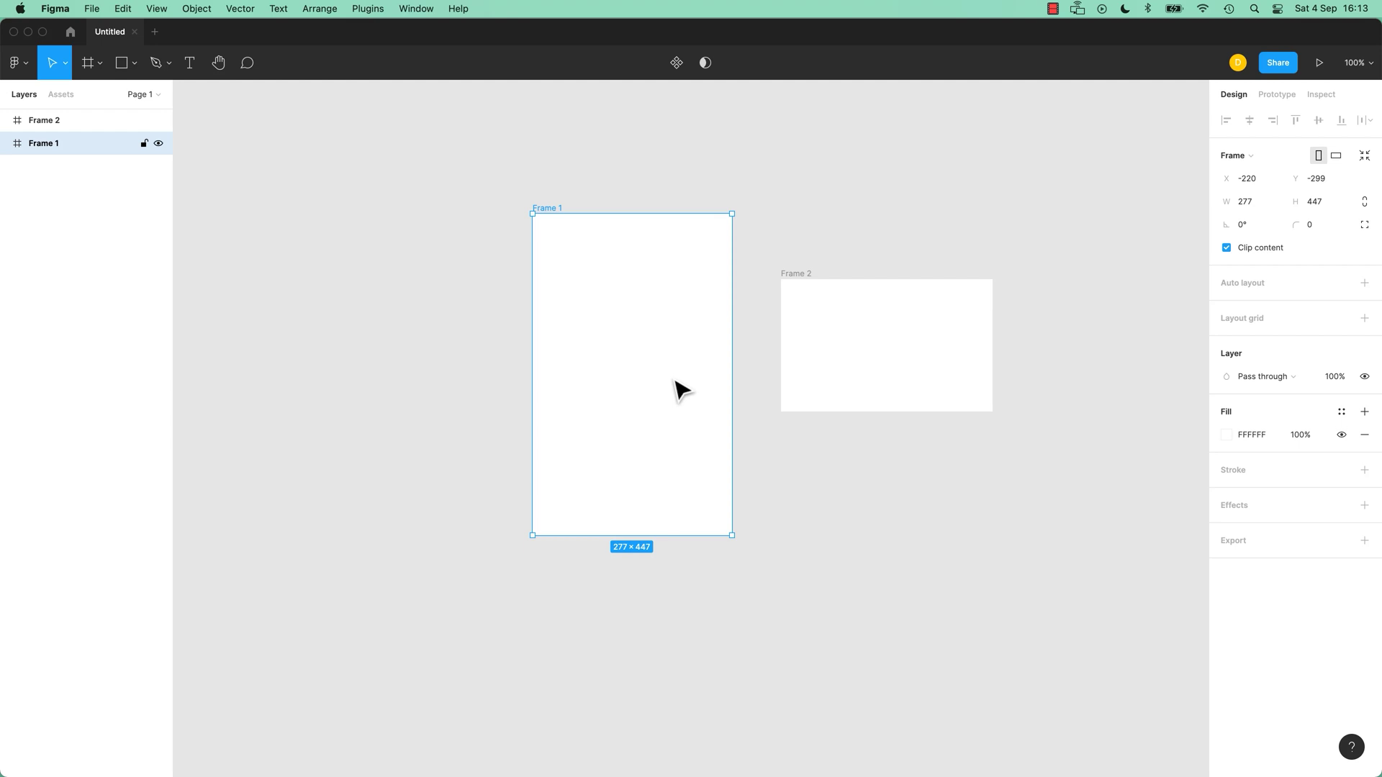
pyautogui.press('Delete')
pyautogui.click(851, 341)
pyautogui.press('Delete')
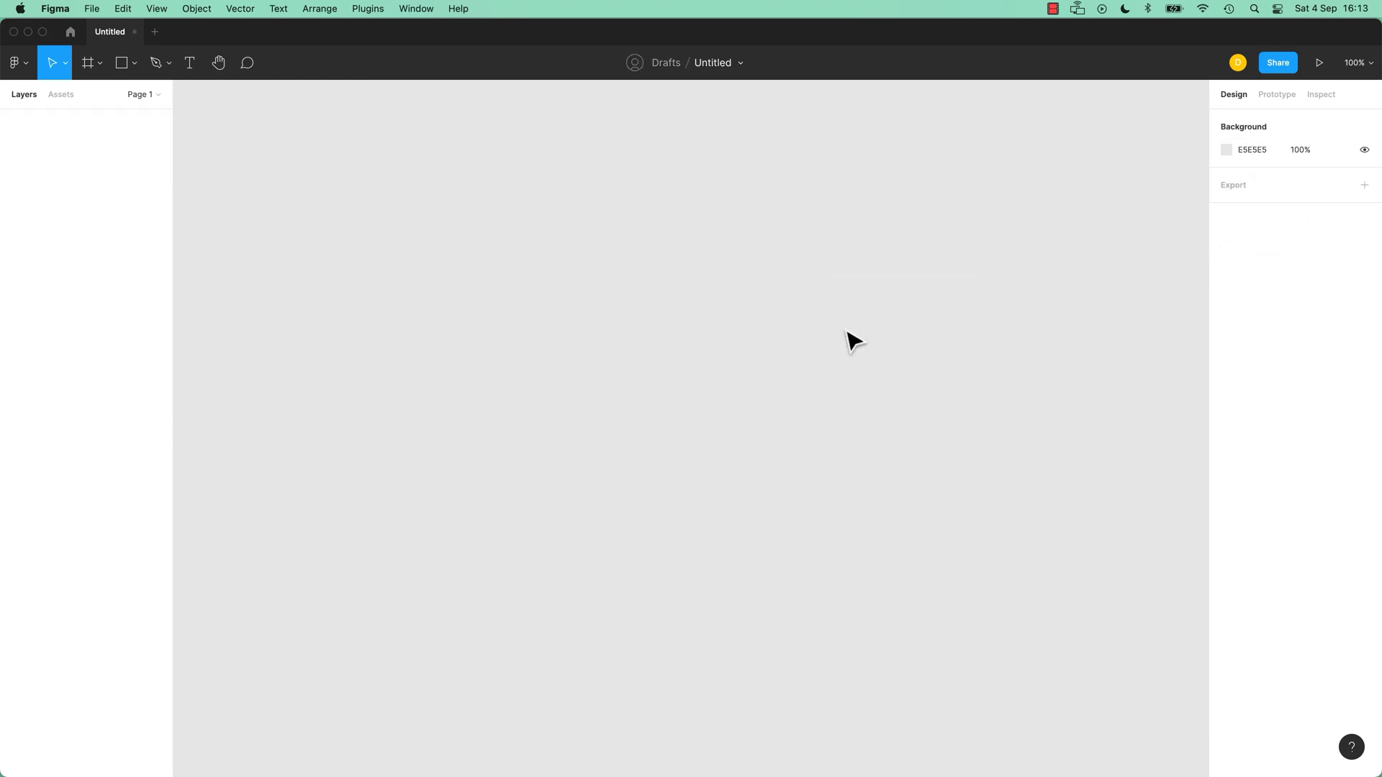
# - With the Frame tool, browse the Phone, Desktop, Watch and Paper preset groups
pyautogui.click(85, 70)
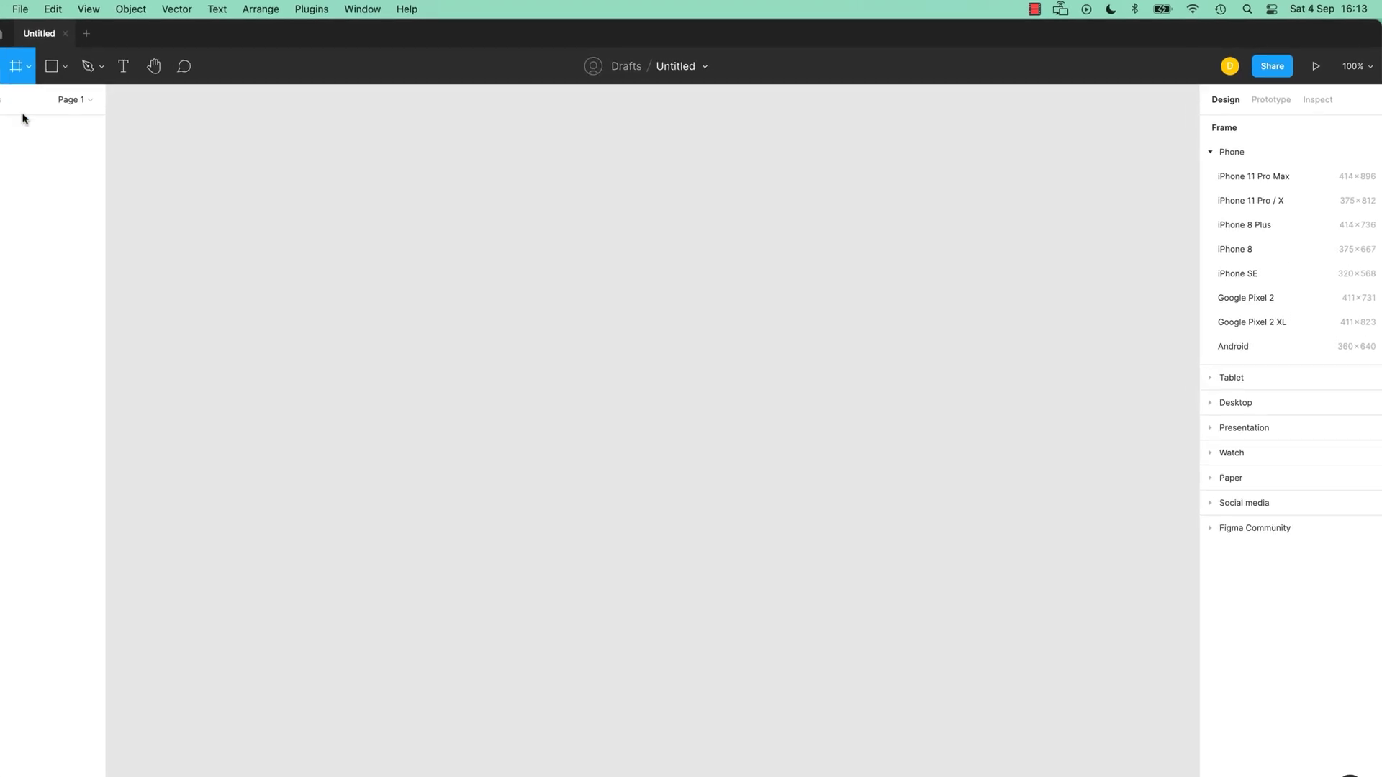
pyautogui.click(1179, 179)
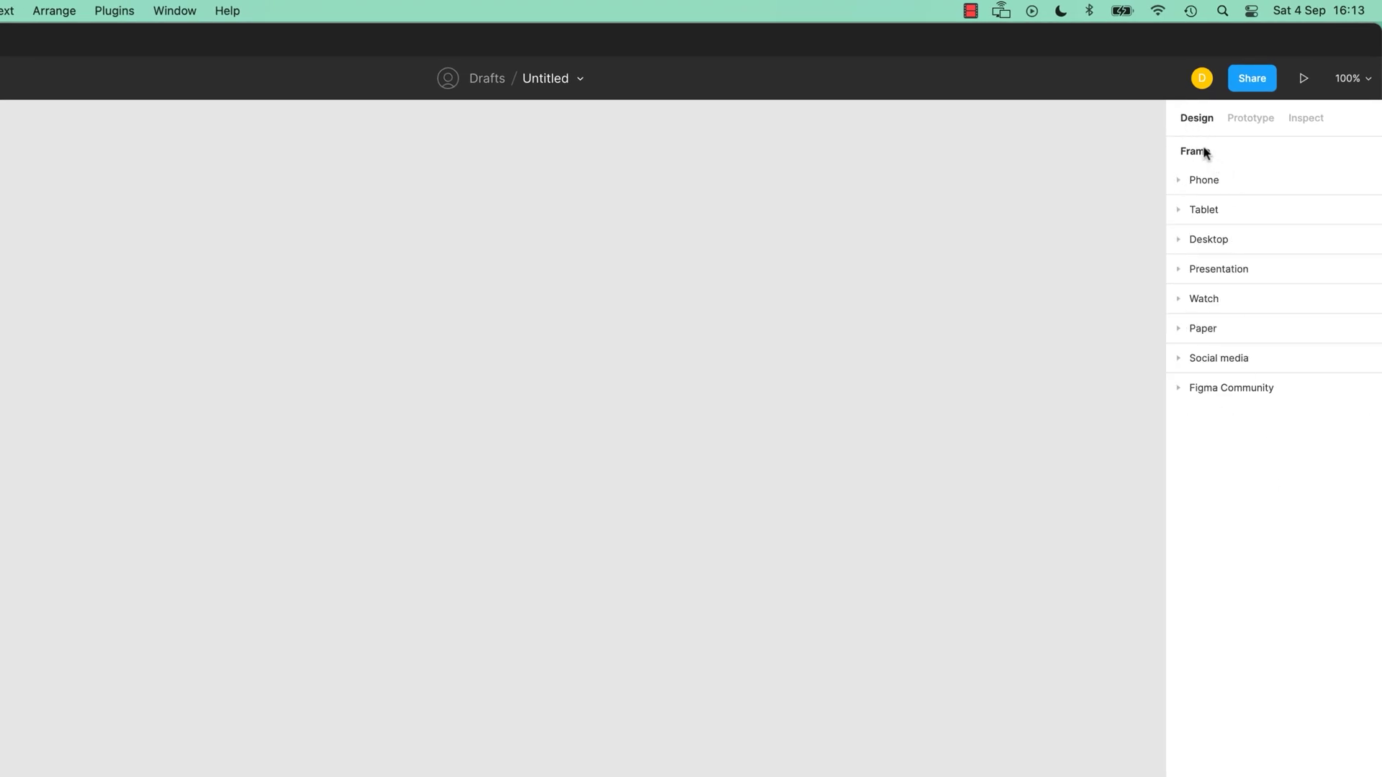
pyautogui.click(1178, 182)
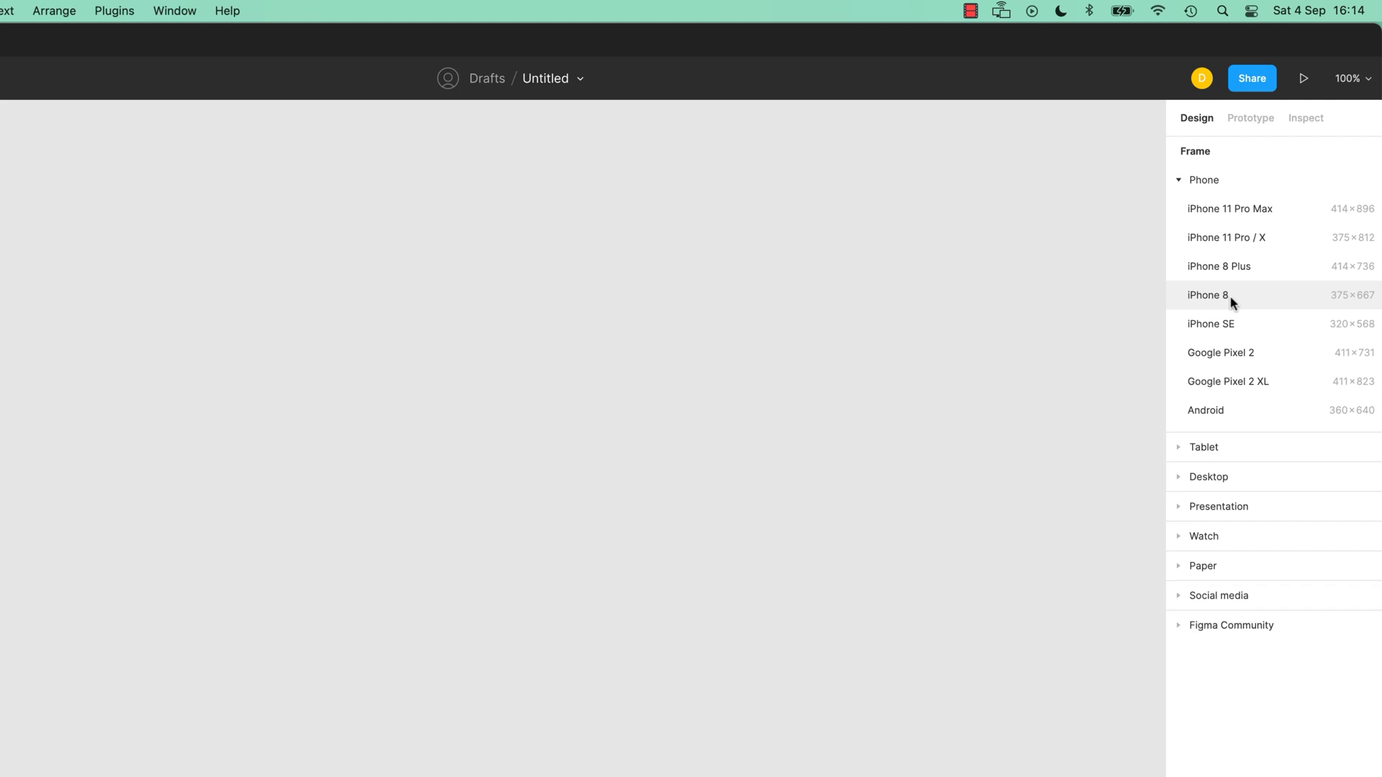
pyautogui.click(1182, 478)
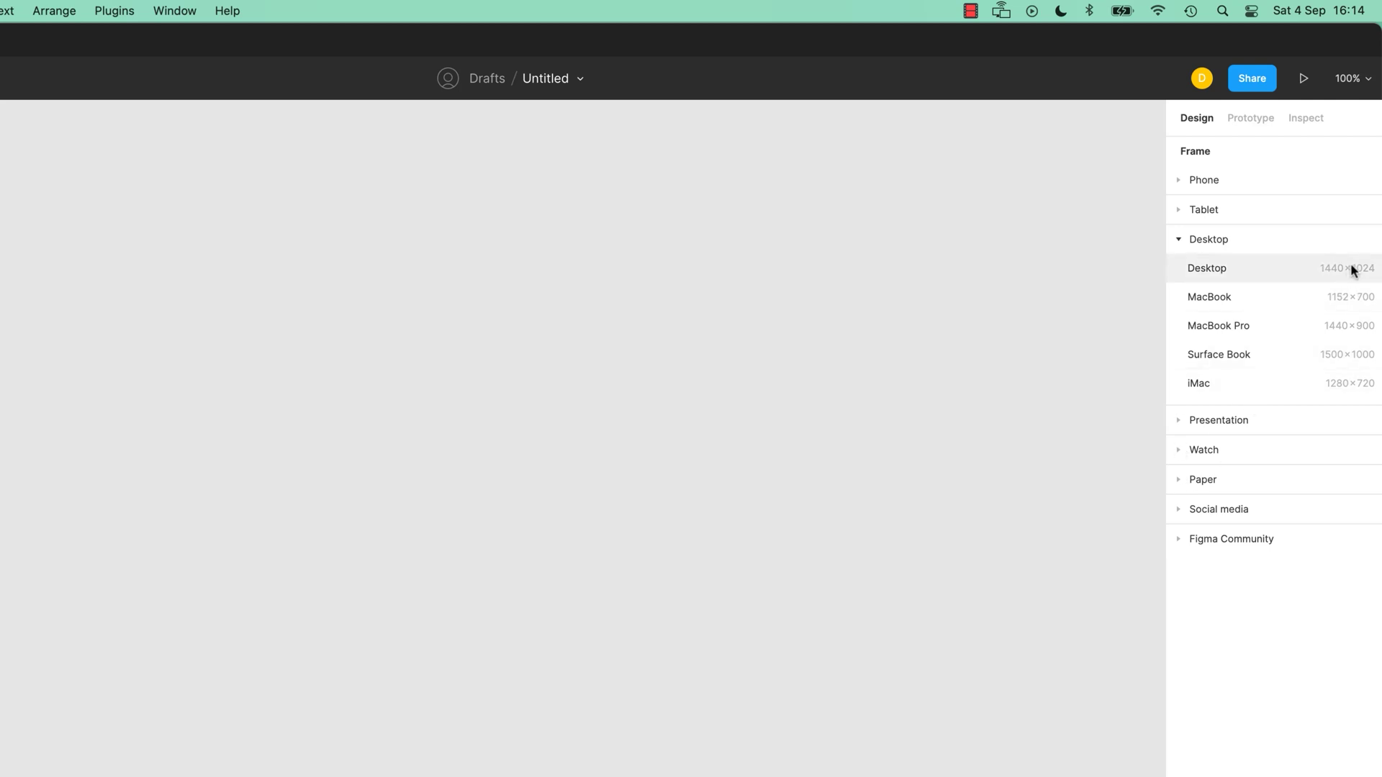
pyautogui.click(1178, 452)
pyautogui.click(1178, 452)
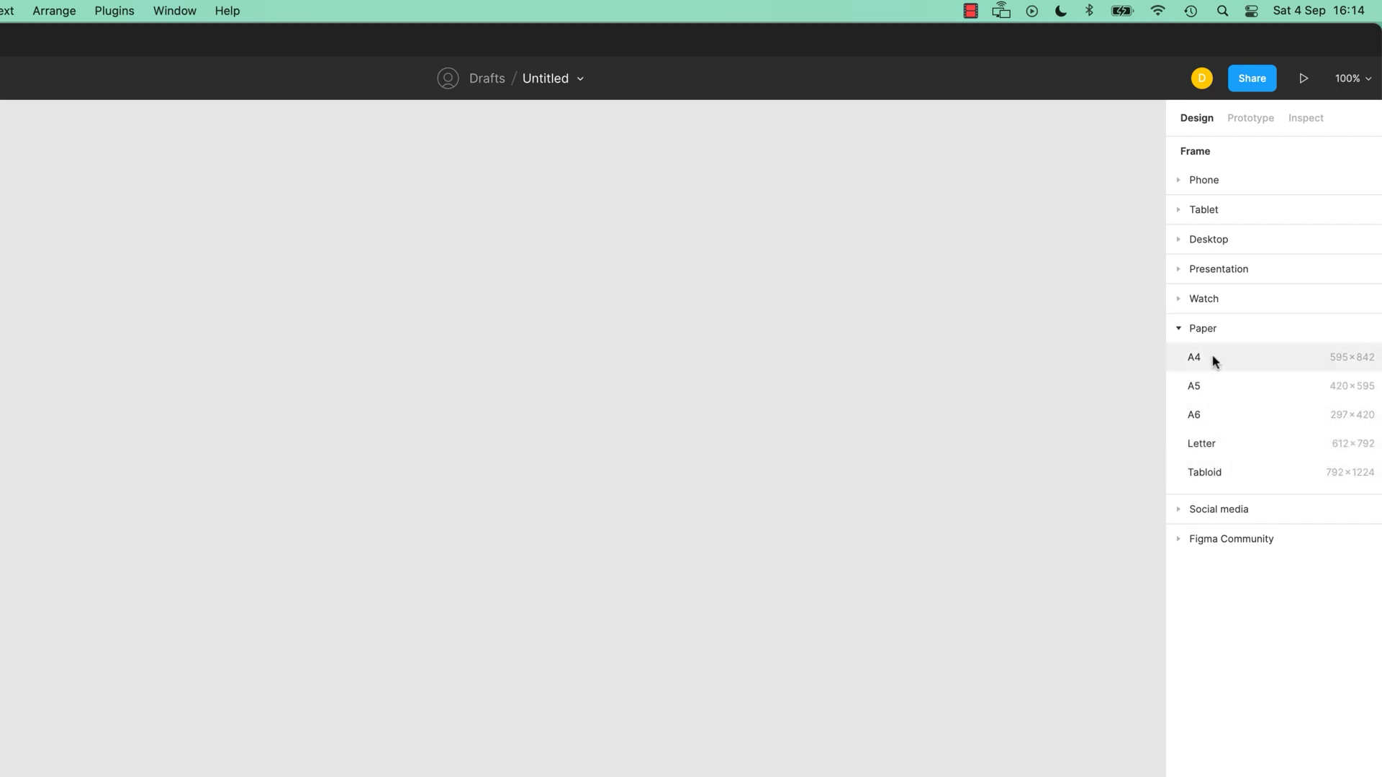
pyautogui.click(1178, 329)
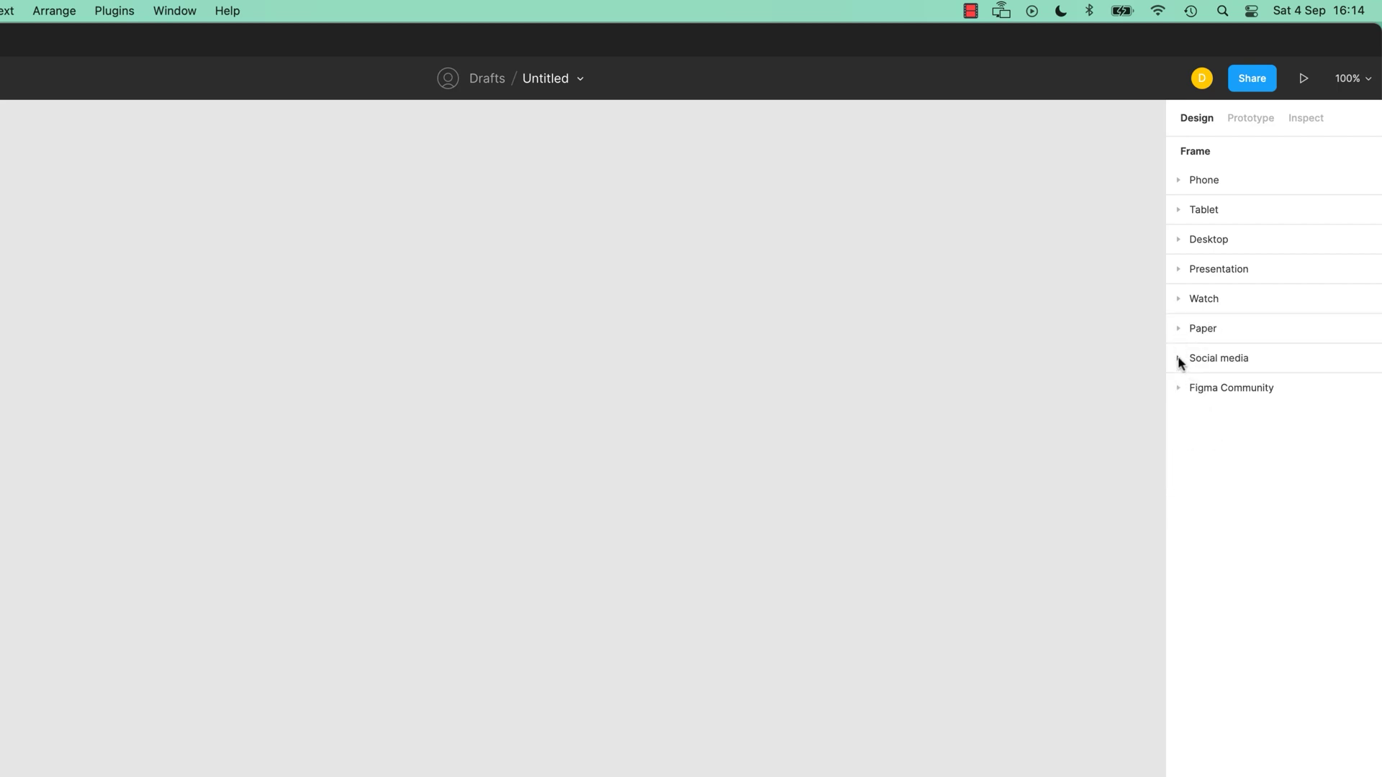
# - Check the Social Media and Tablet presets, then add a 375×667 iPhone 8 frame
pyautogui.click(1178, 360)
pyautogui.click(1178, 360)
pyautogui.click(1178, 210)
pyautogui.click(1180, 211)
pyautogui.click(1180, 180)
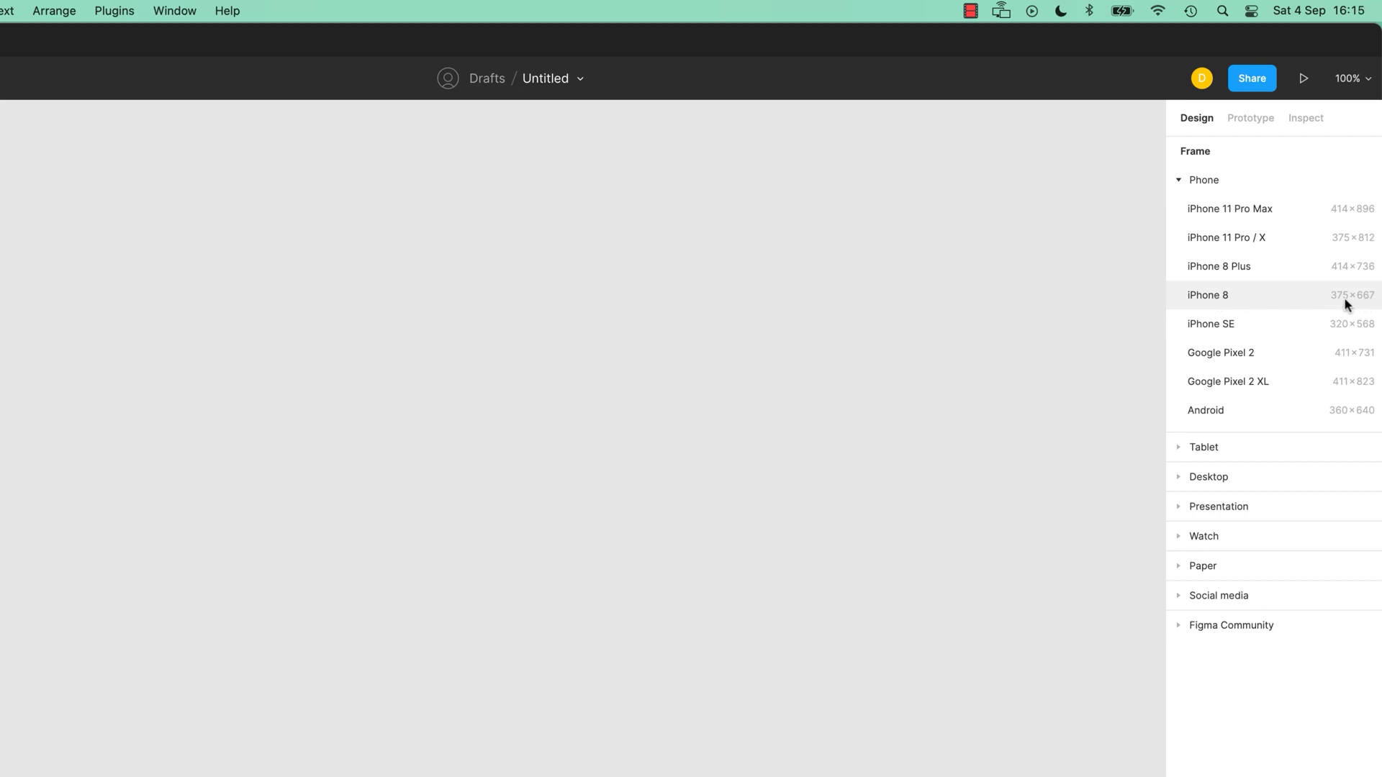
pyautogui.click(1195, 295)
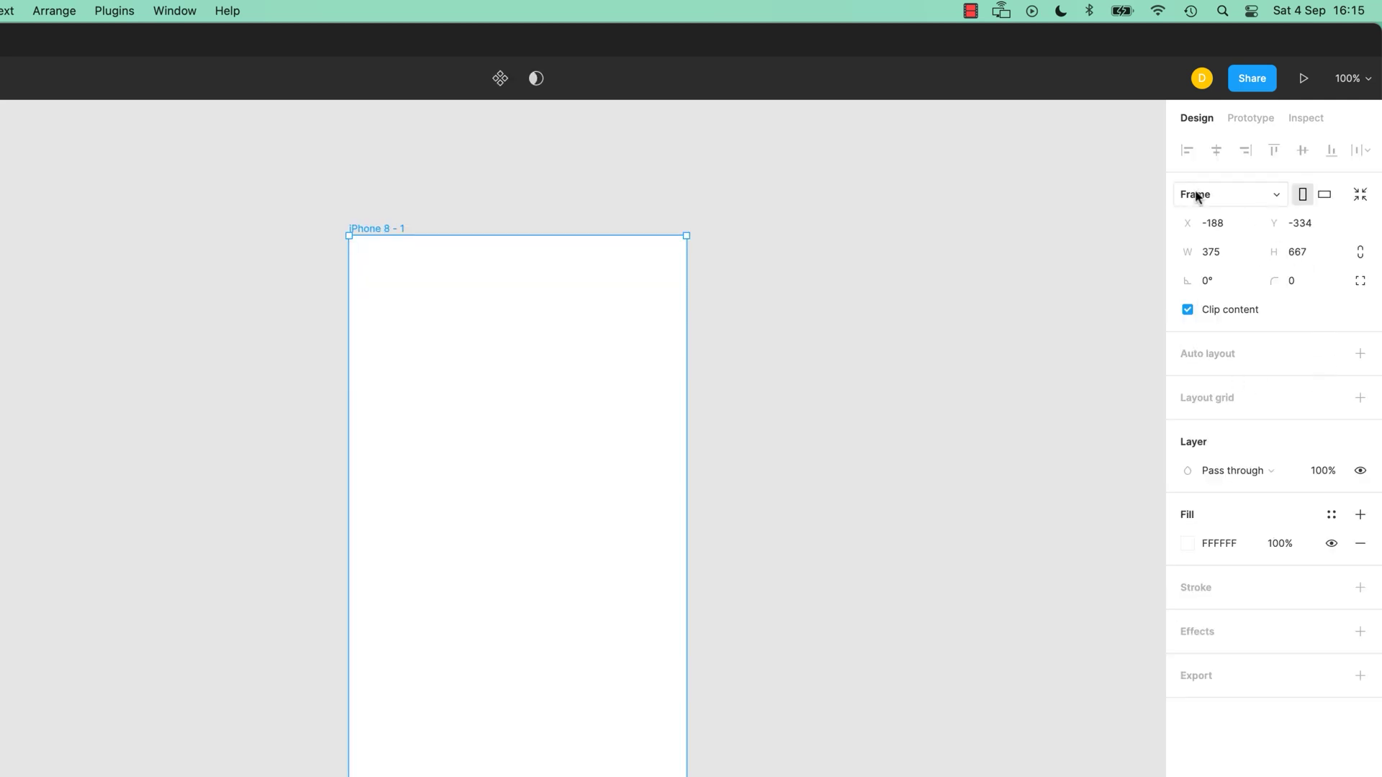
pyautogui.click(1209, 252)
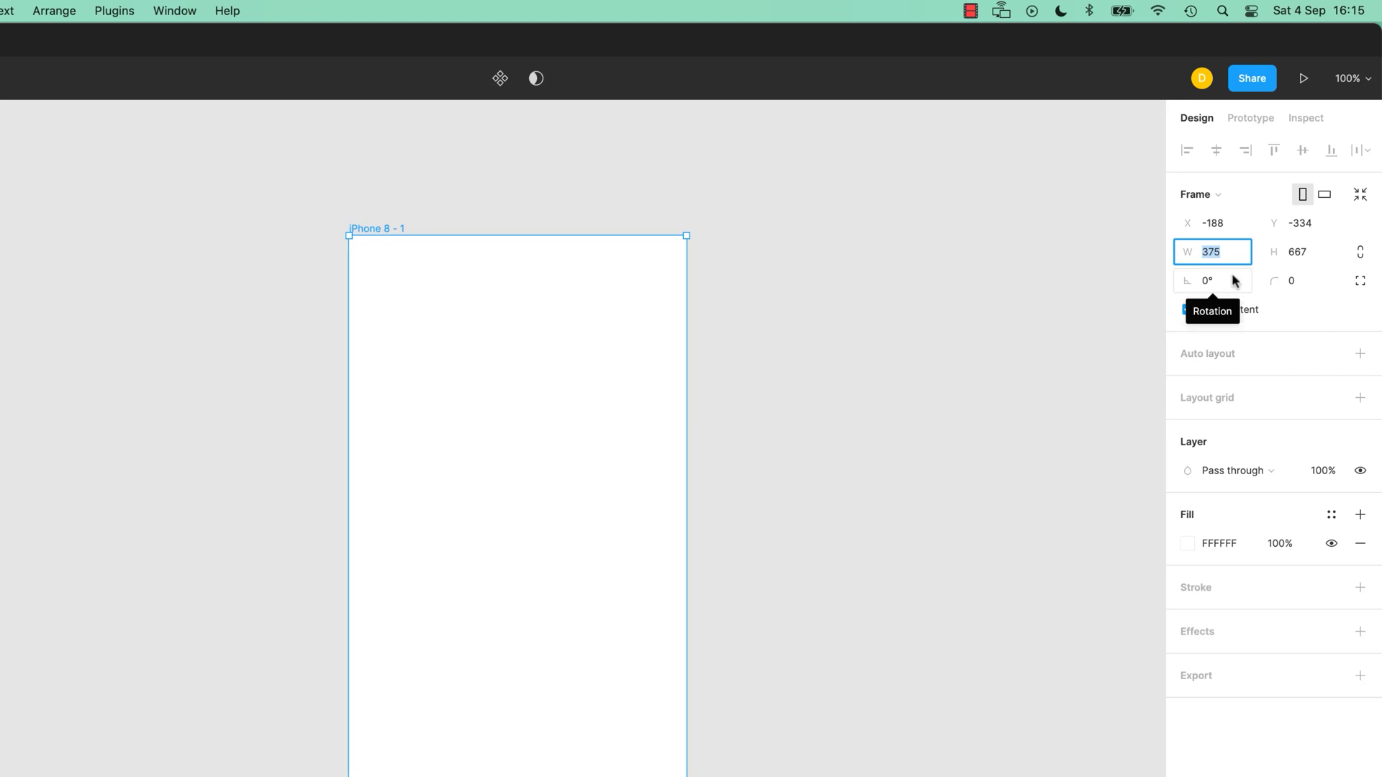
pyautogui.write('400')
pyautogui.press('Return')
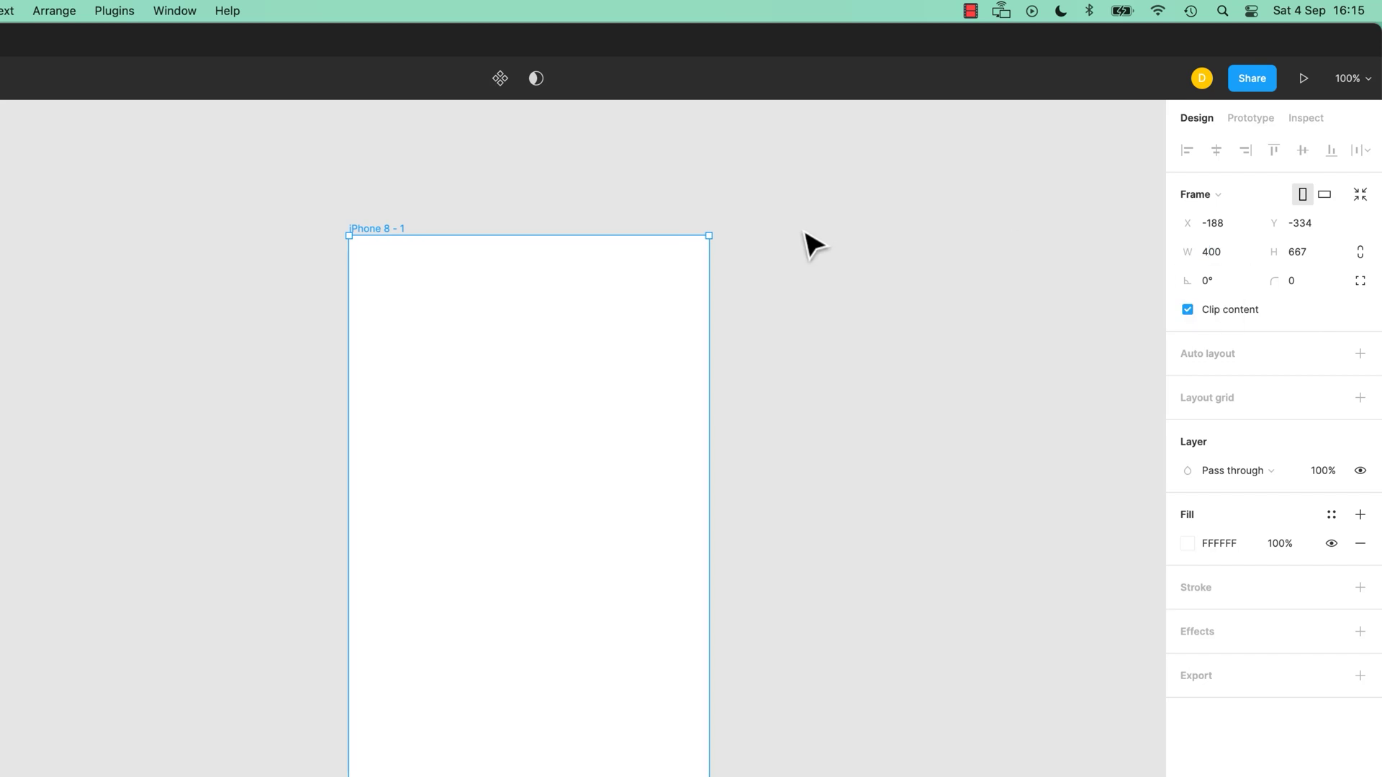
pyautogui.press('super+z')
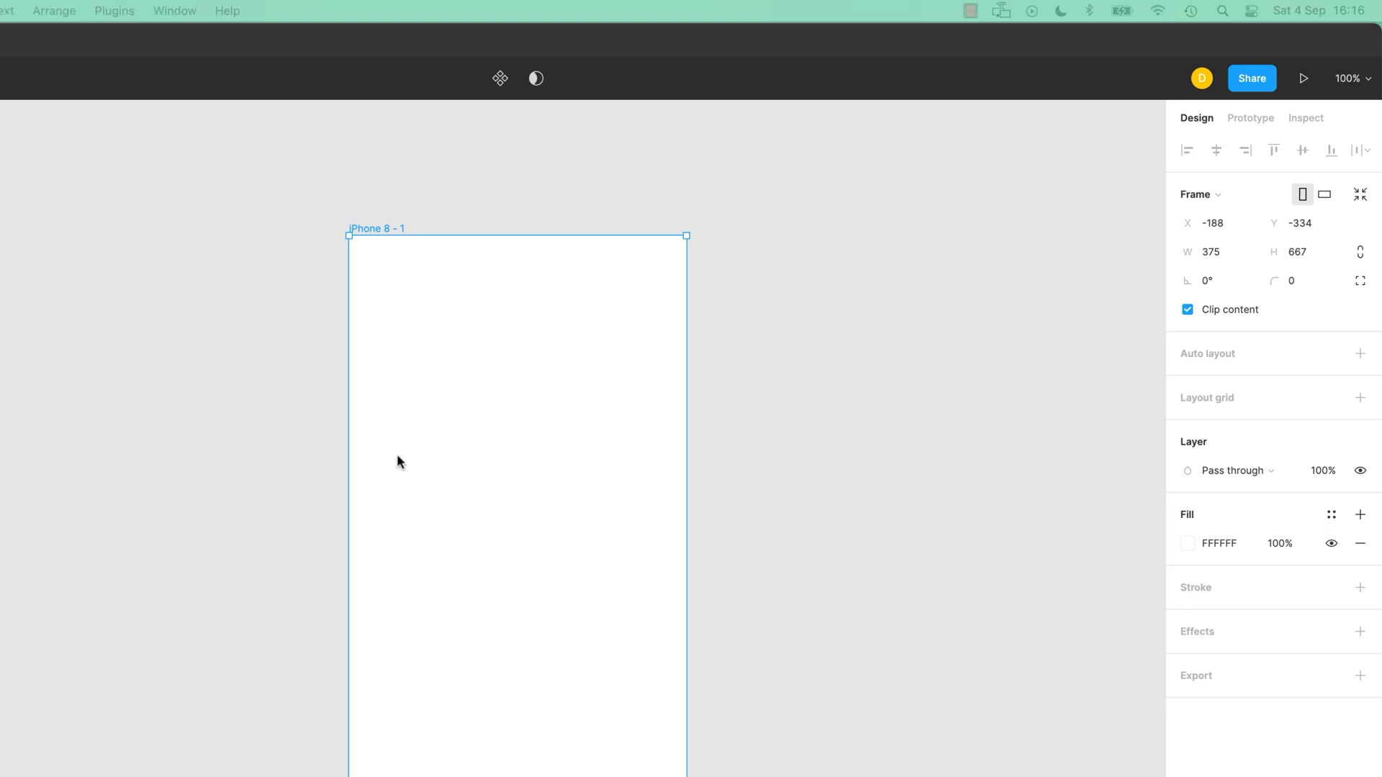
# - Rename the 'iPhone 8 - 1' layer to Homepage in the Layers panel
pyautogui.click(383, 230)
pyautogui.doubleClick(382, 231)
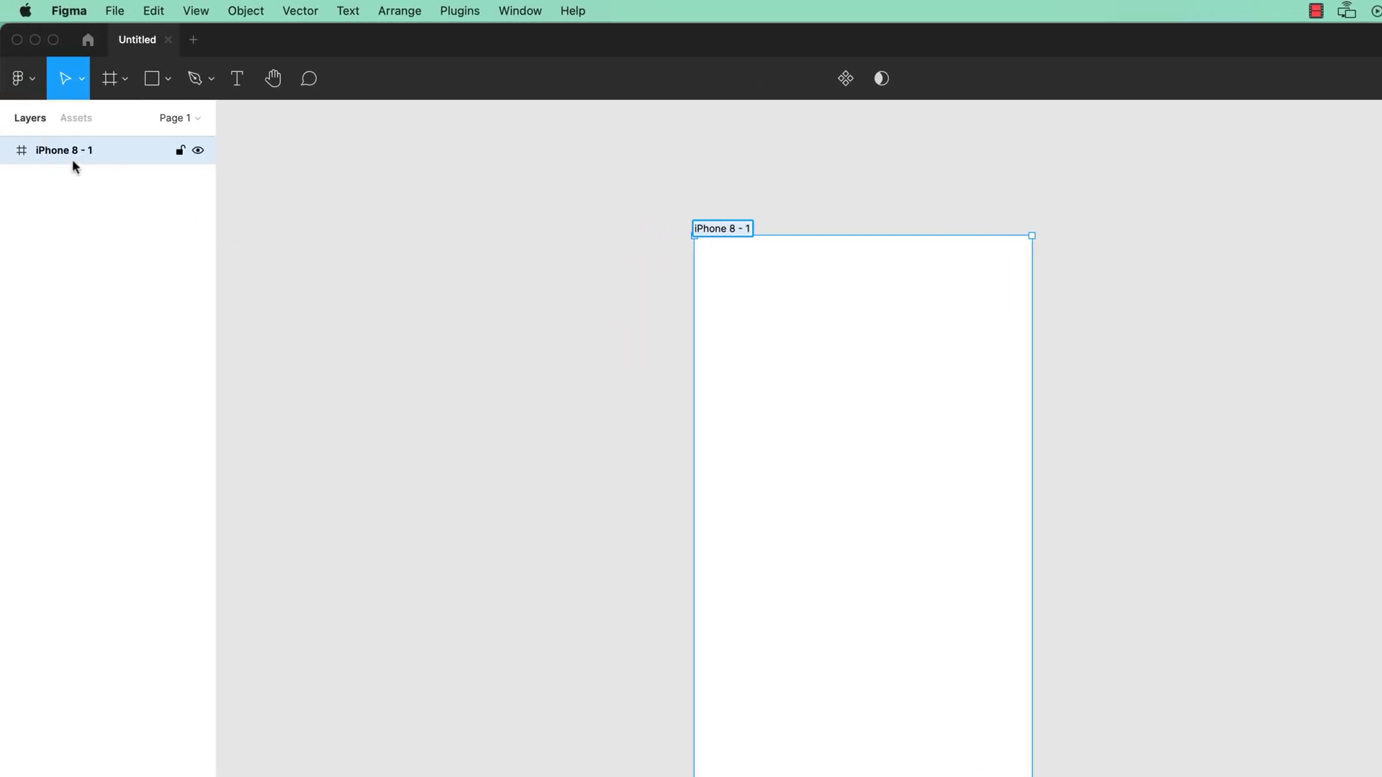
pyautogui.click(31, 123)
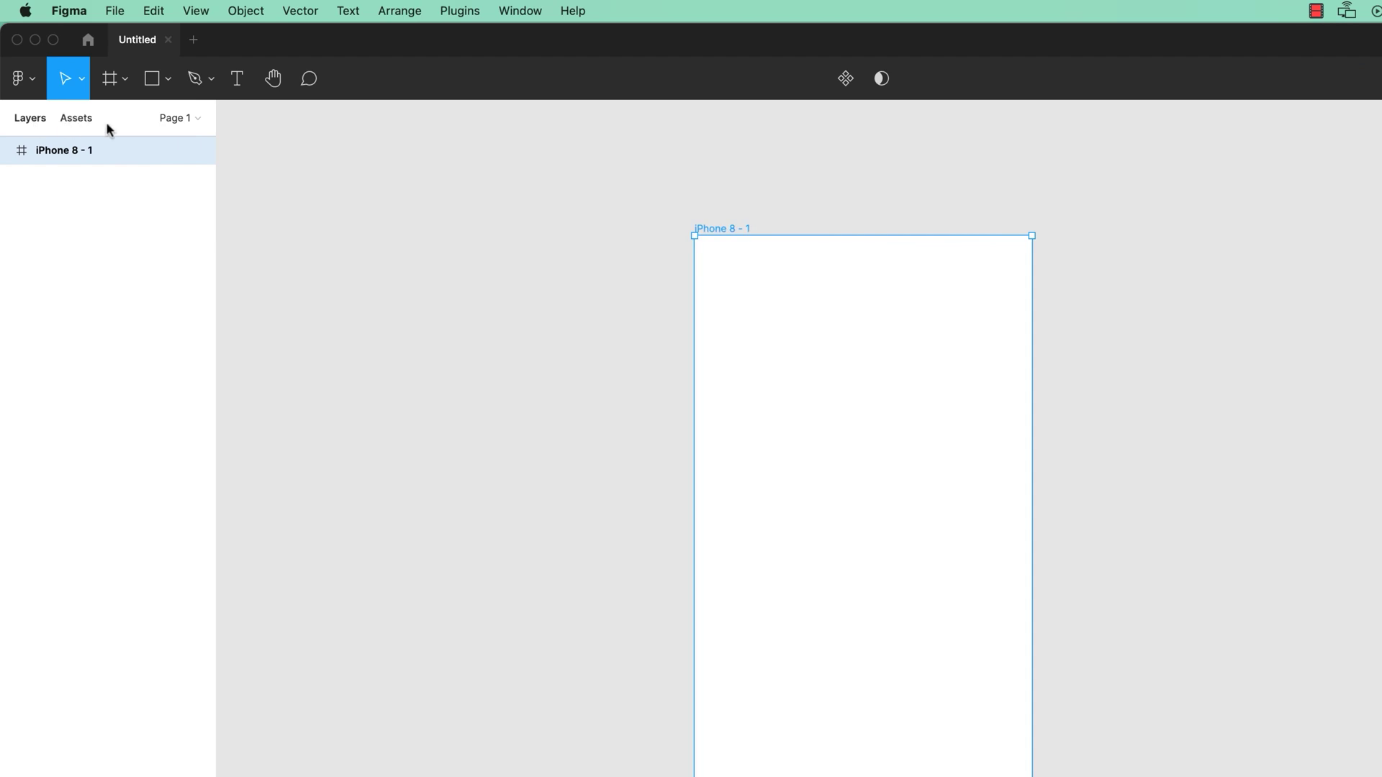
pyautogui.click(76, 119)
pyautogui.click(31, 118)
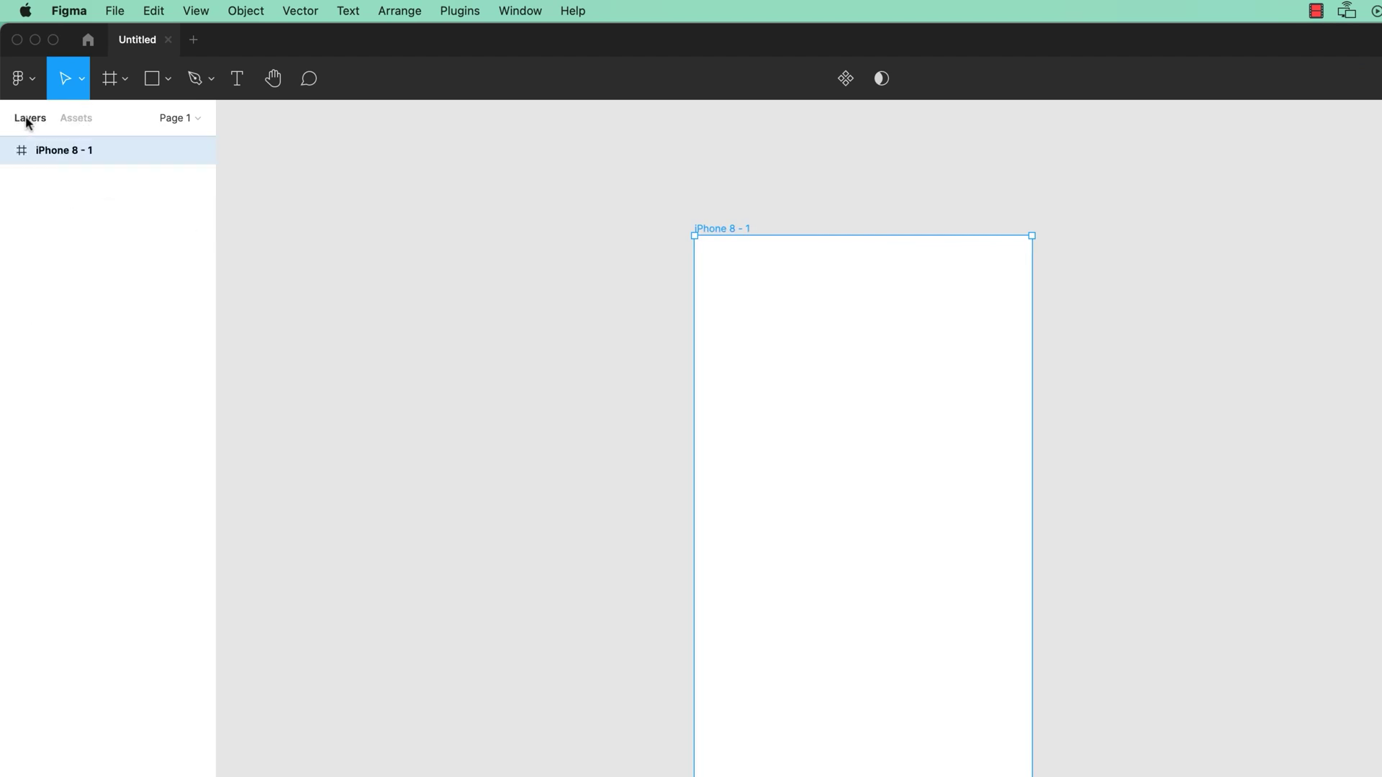
pyautogui.doubleClick(60, 153)
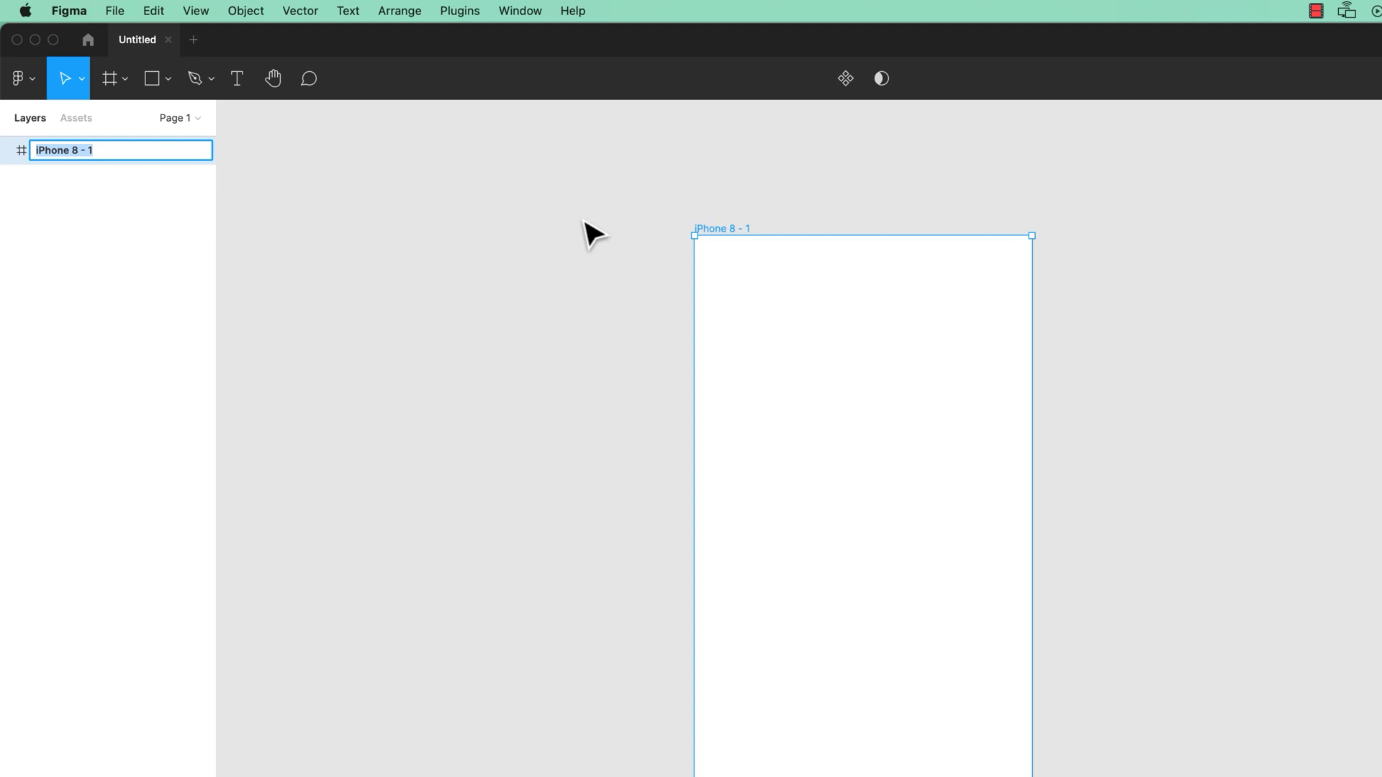
pyautogui.write('Ma')
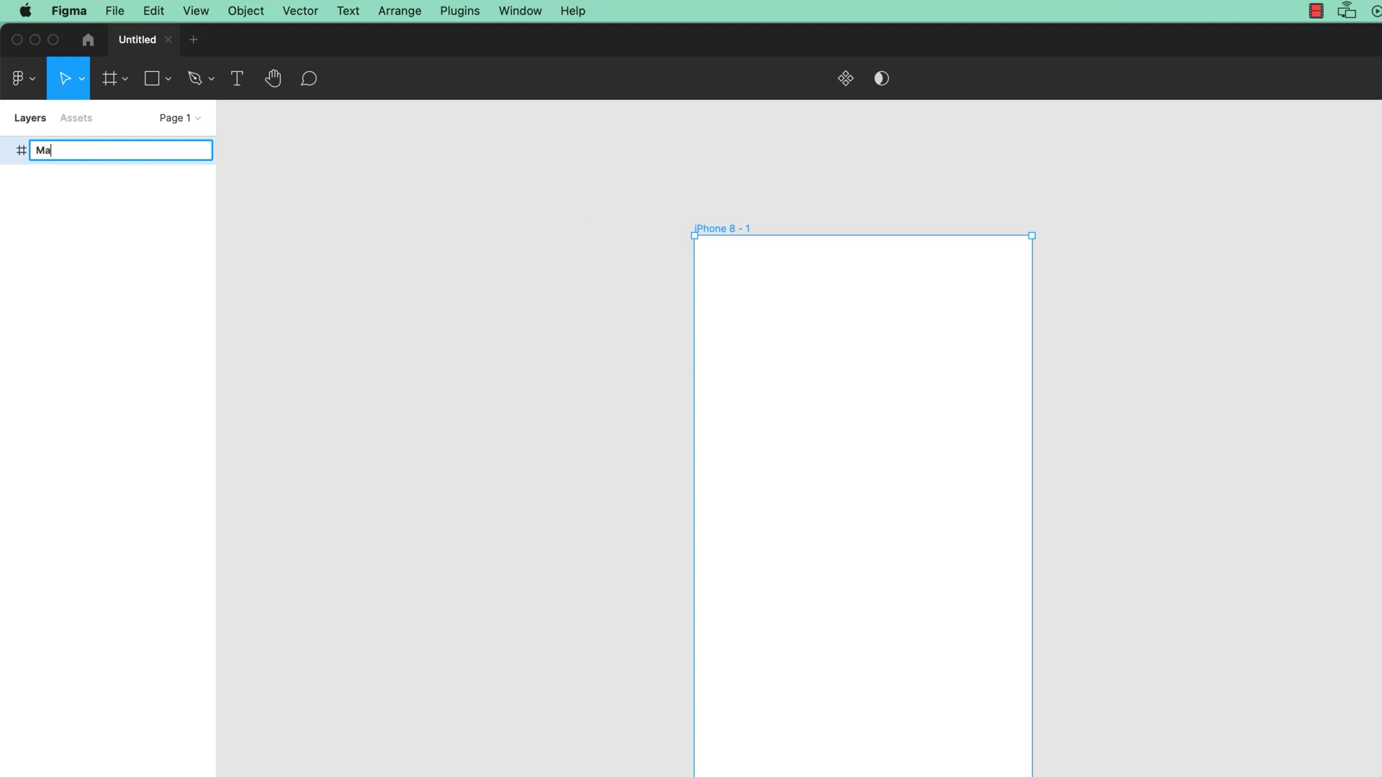
pyautogui.write('Hoem')
pyautogui.press('Return')
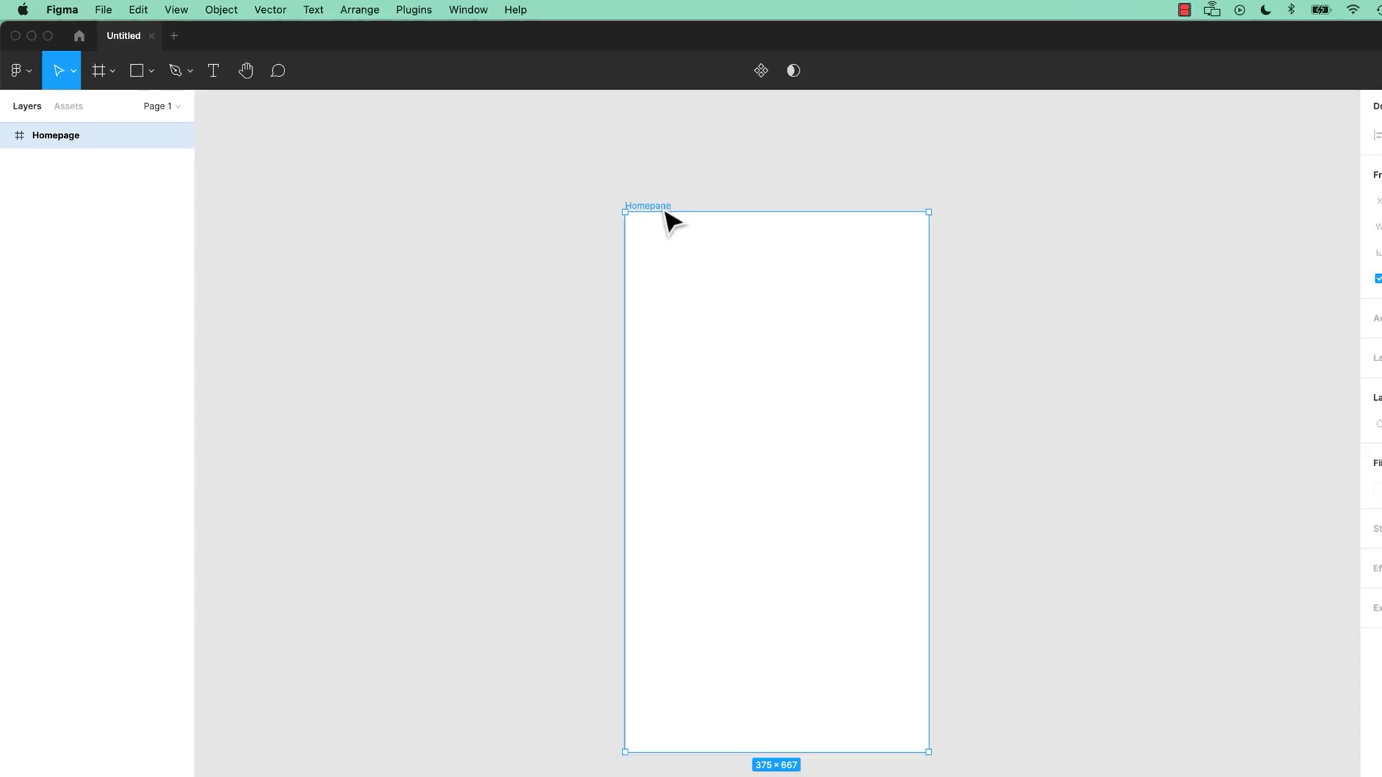
# - Add an iPhone 8 frame beside Homepage and name it Product Details
pyautogui.click(111, 81)
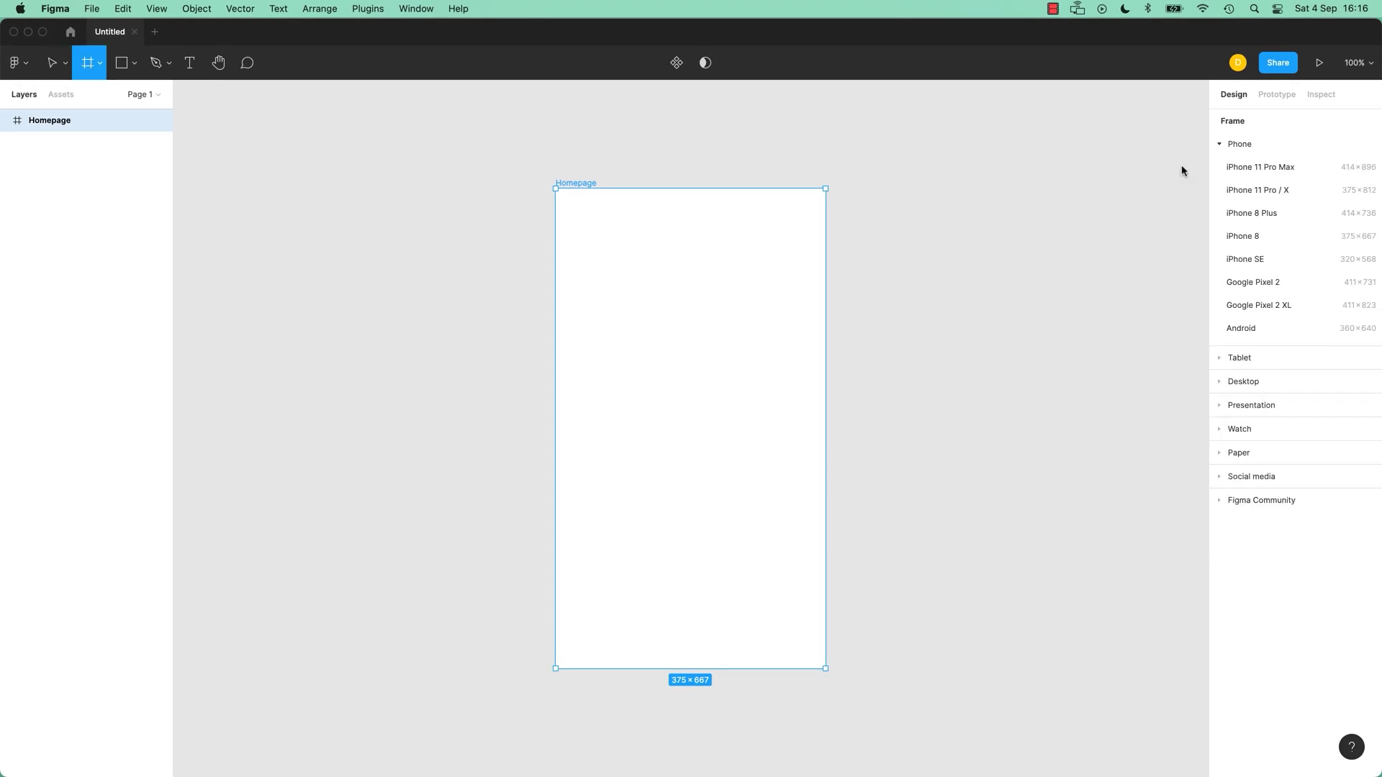
pyautogui.click(1246, 236)
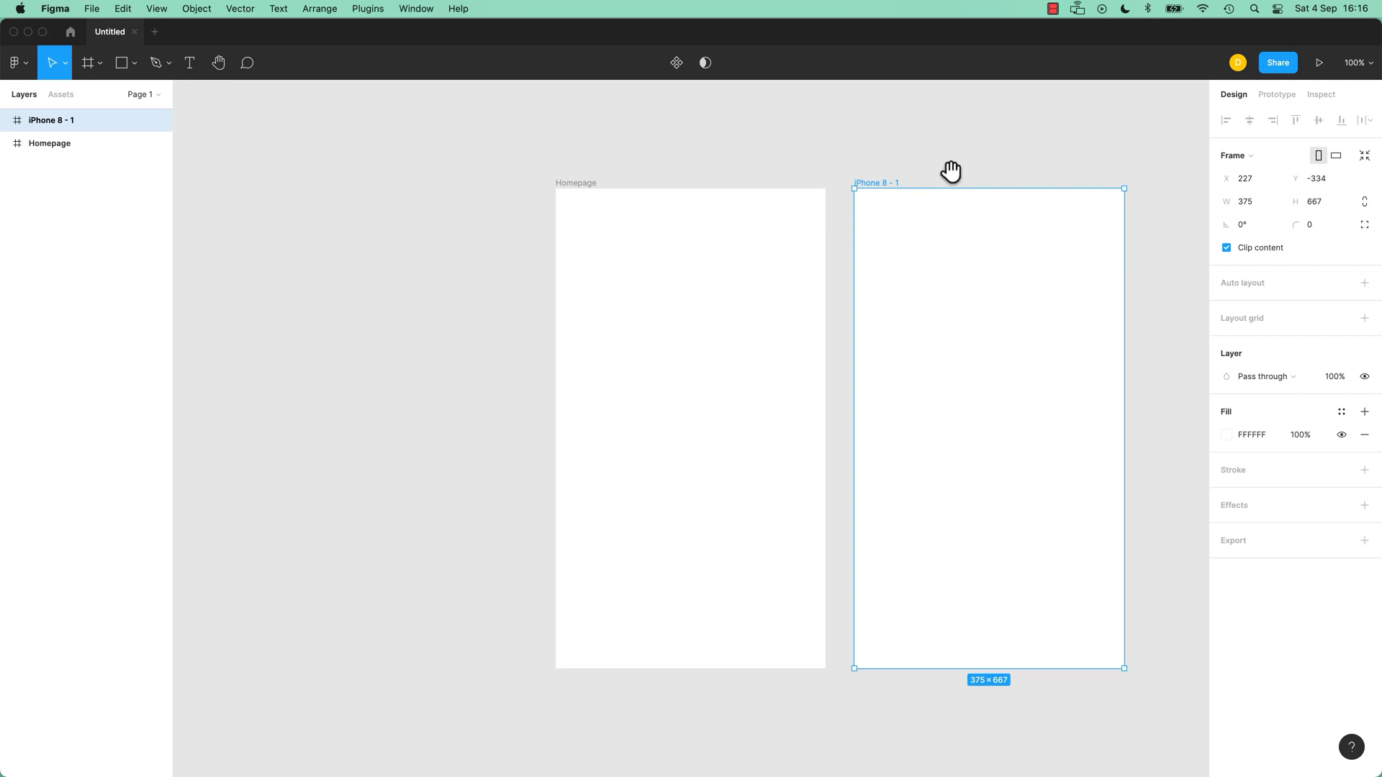
pyautogui.moveTo(1033, 262); pyautogui.dragTo(729, 280)
pyautogui.doubleClick(547, 208)
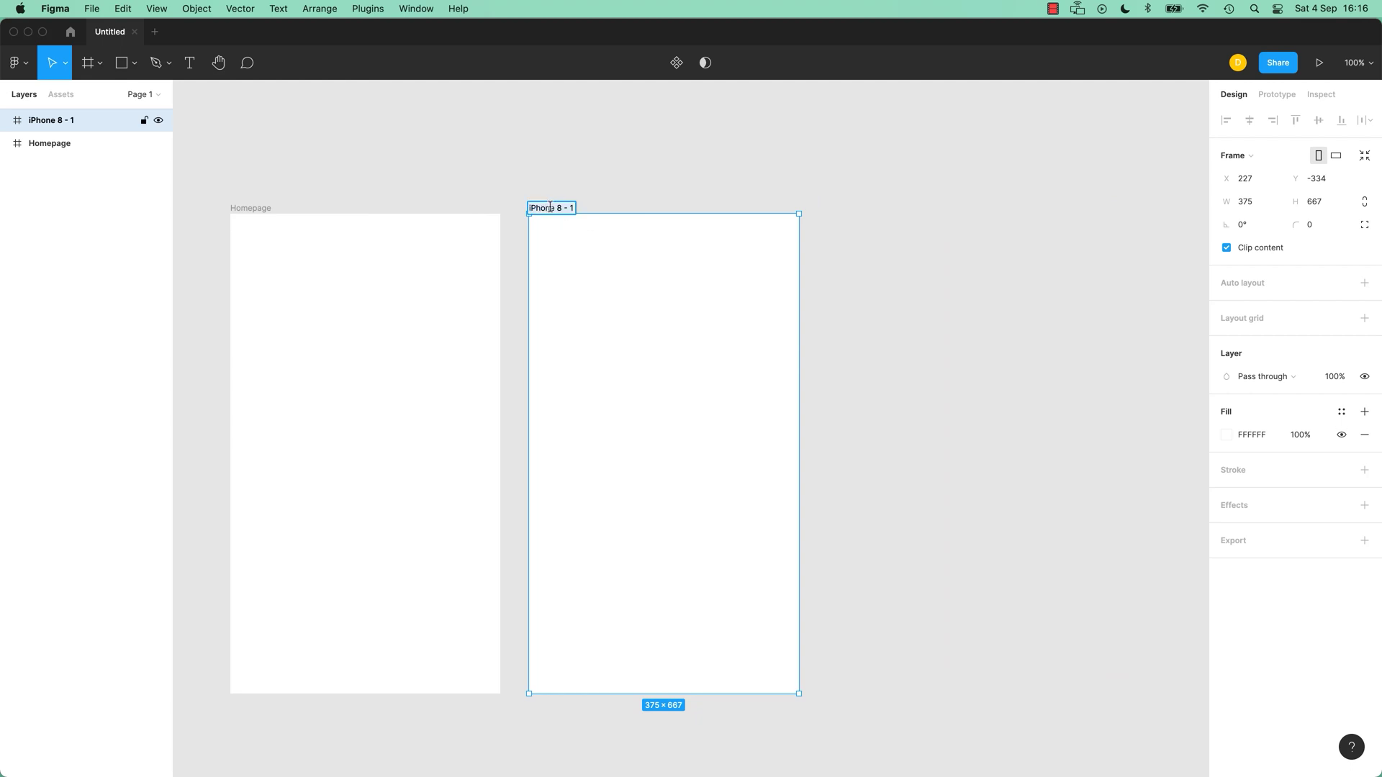
pyautogui.write('Product Details')
pyautogui.click(589, 185)
pyautogui.click(571, 247)
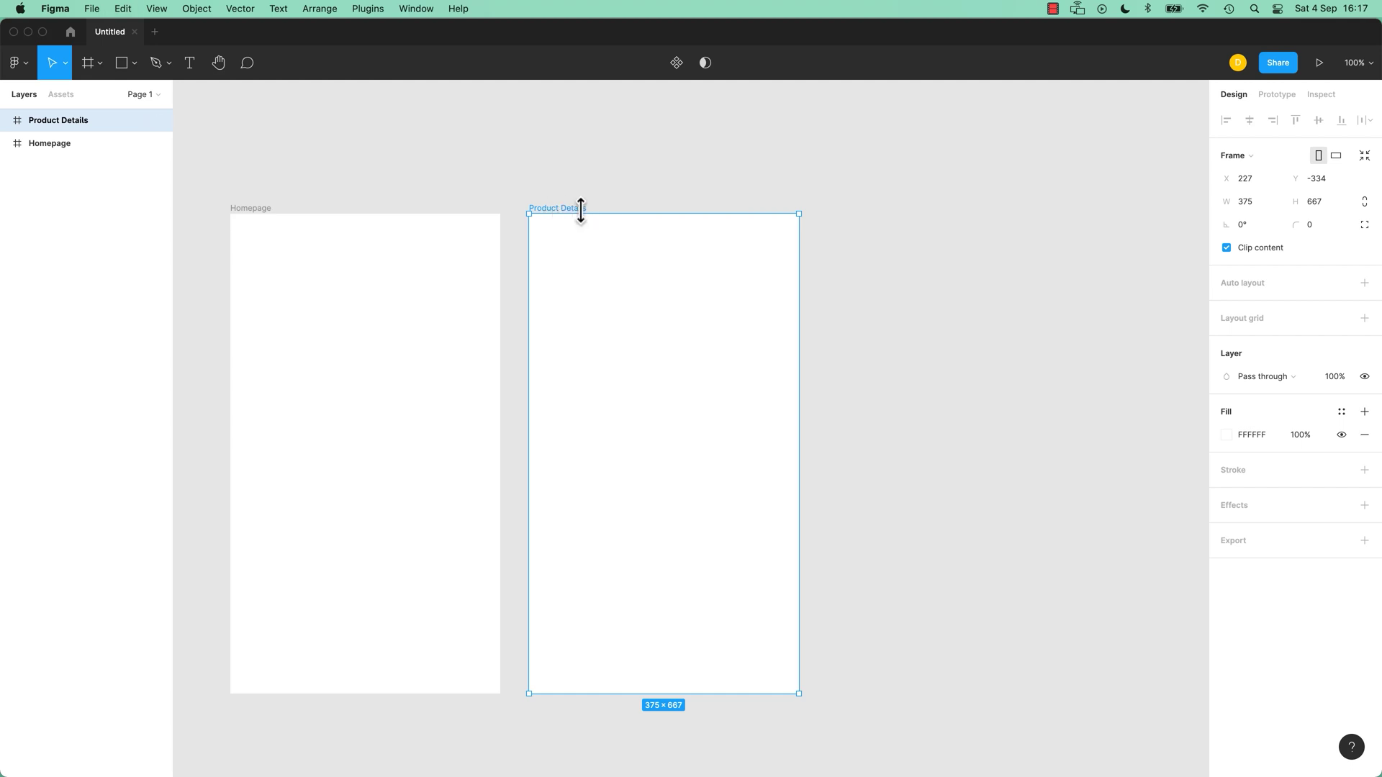
# - Copy-paste the Product Details frame and rename the copy Checkout
pyautogui.press('super+c')
pyautogui.press('super+v')
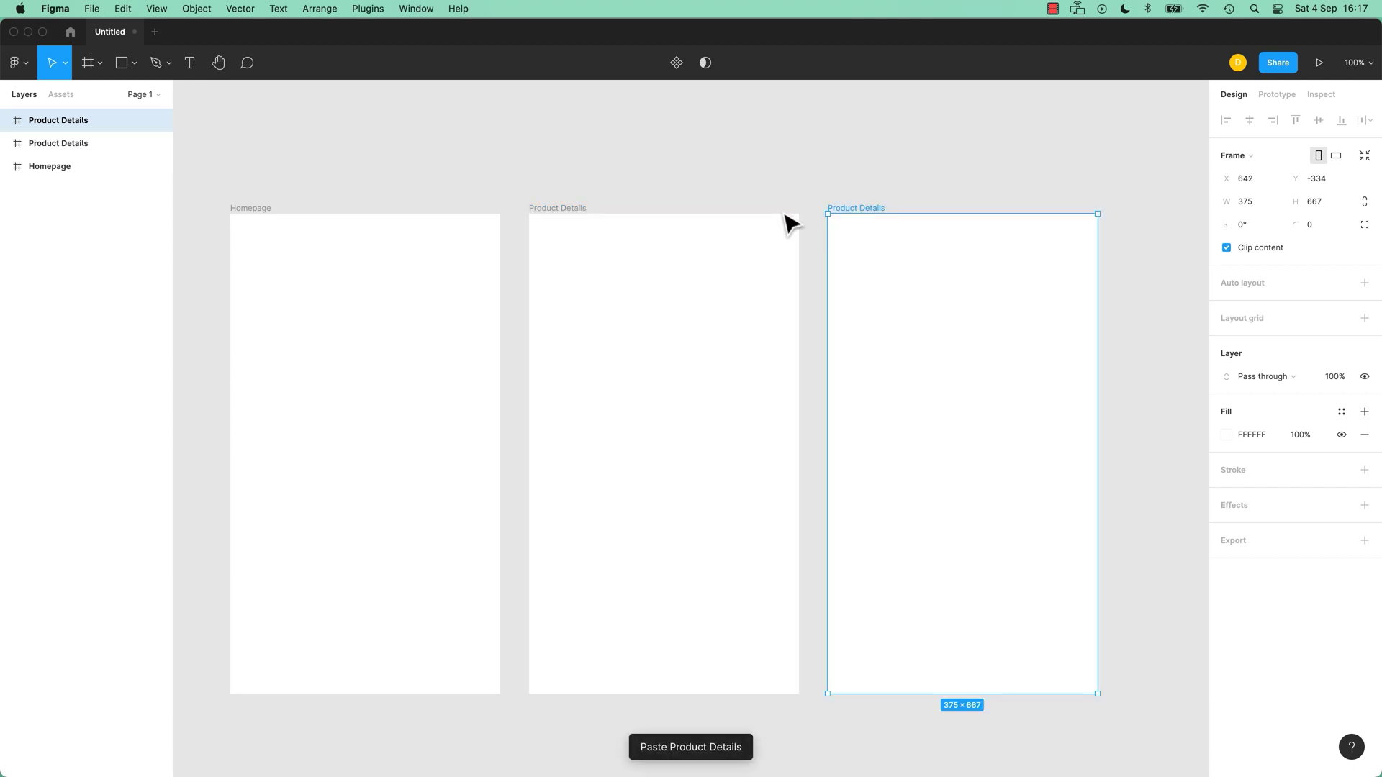
pyautogui.doubleClick(871, 208)
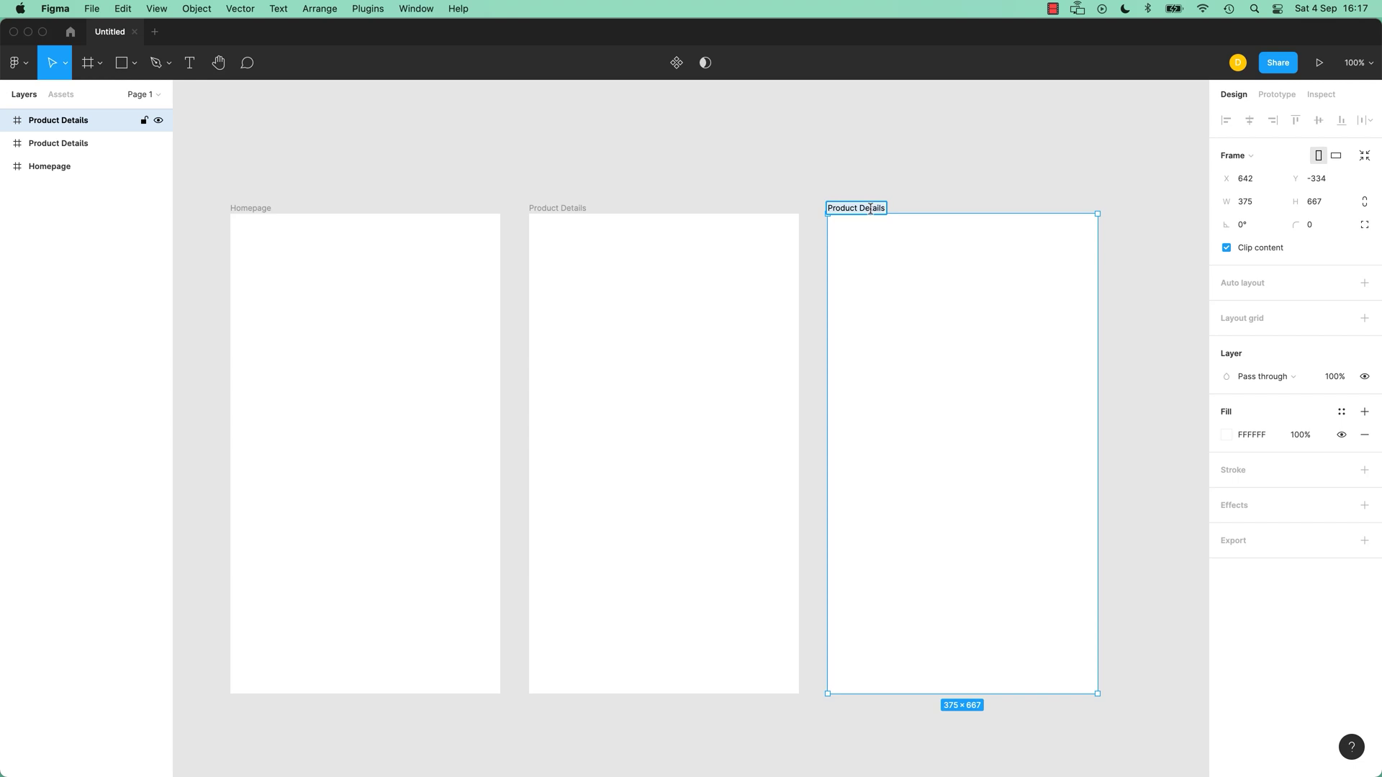
pyautogui.write('Checkout')
pyautogui.click(895, 194)
pyautogui.click(846, 214)
# - Copy-paste the Checkout frame and rename the copy Confirmation
pyautogui.press('super+c')
pyautogui.press('super+v')
pyautogui.hscroll(6, 1051, 176)
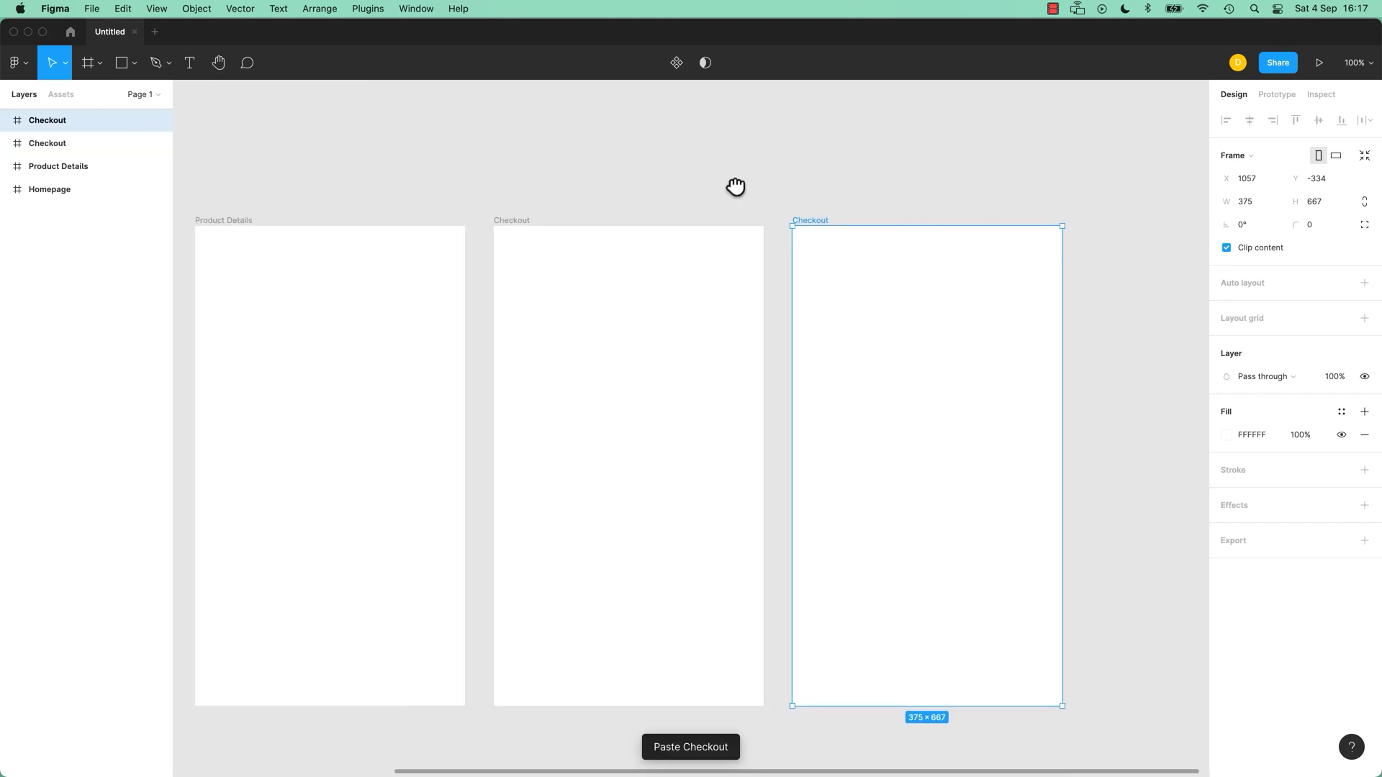
pyautogui.doubleClick(720, 222)
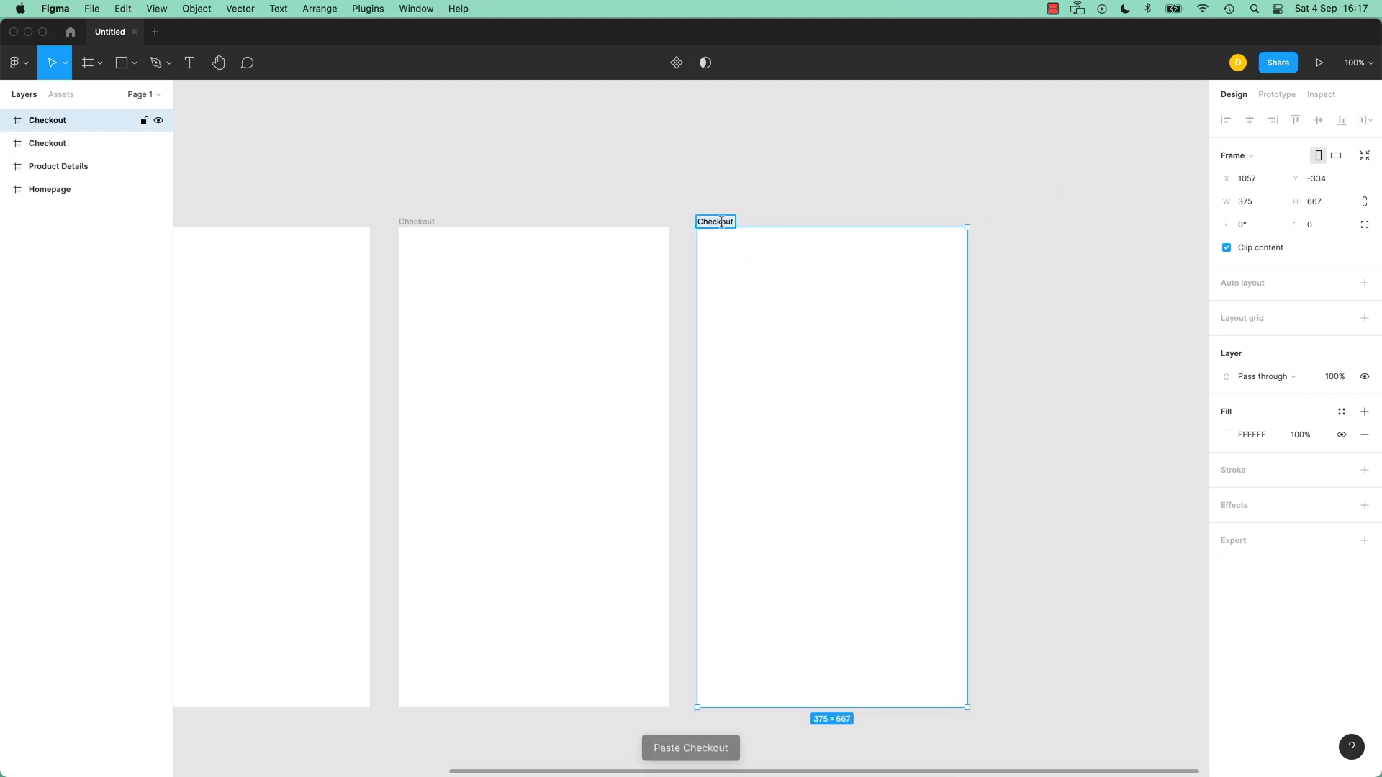
pyautogui.write('Conf')
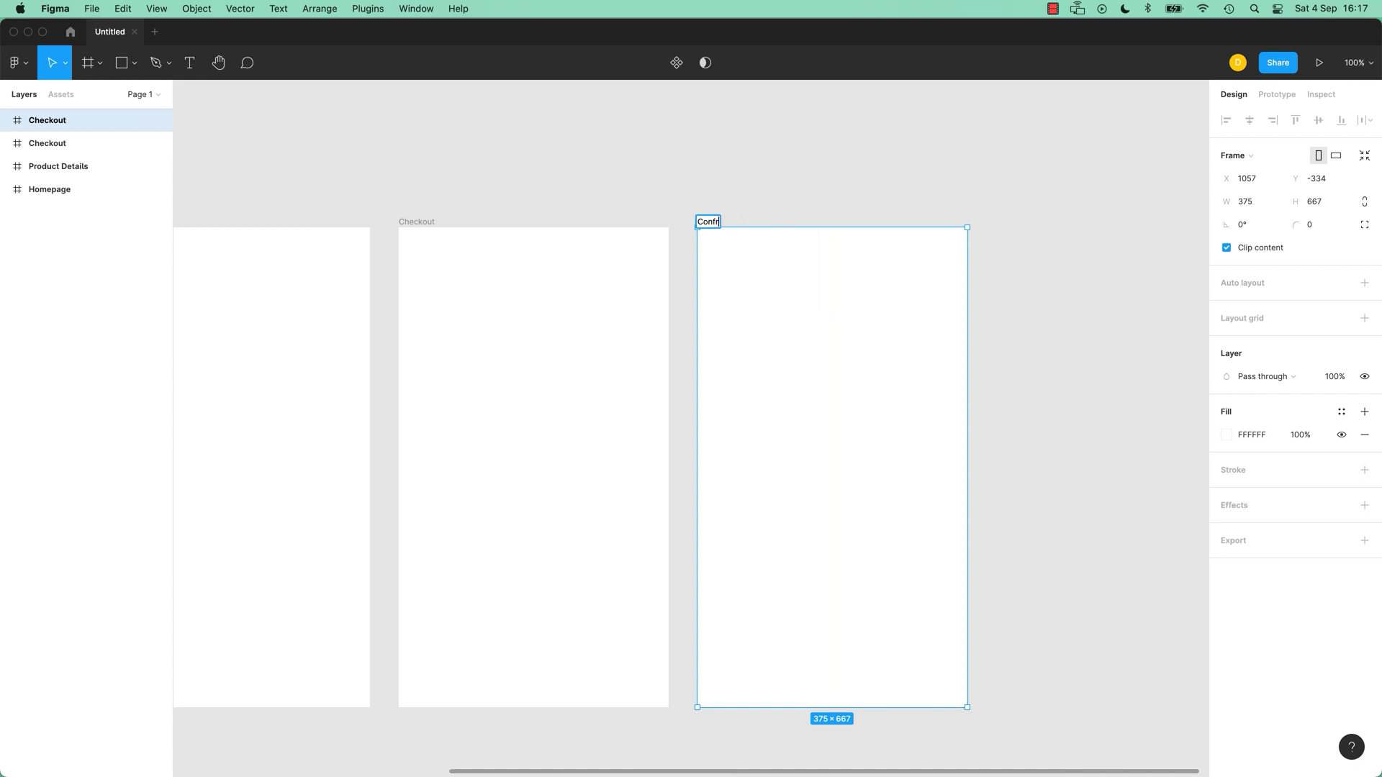
pyautogui.write('irmation')
pyautogui.press('Escape')
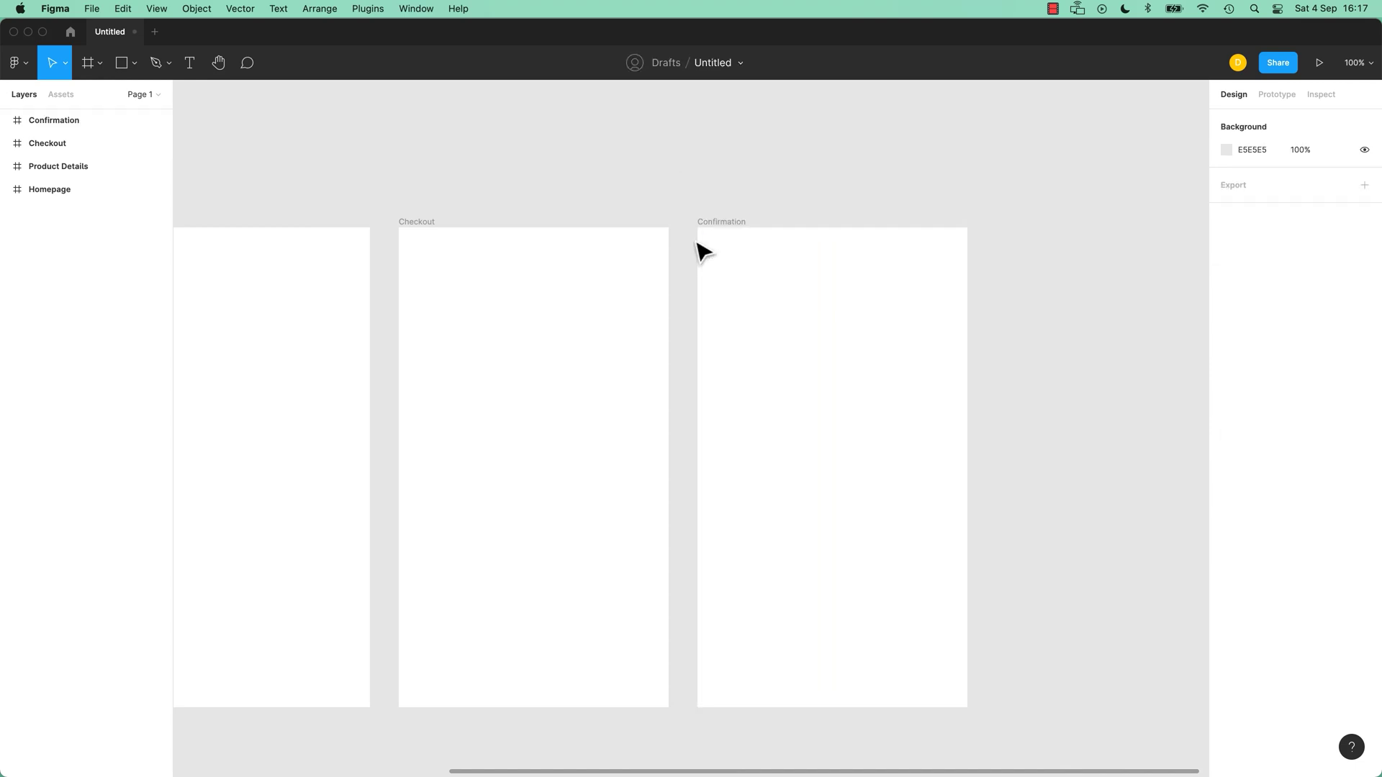
# - Zoom out to show all four phone frames and bring up the frame presets
pyautogui.press('-')
pyautogui.moveTo(639, 287); pyautogui.dragTo(864, 182)
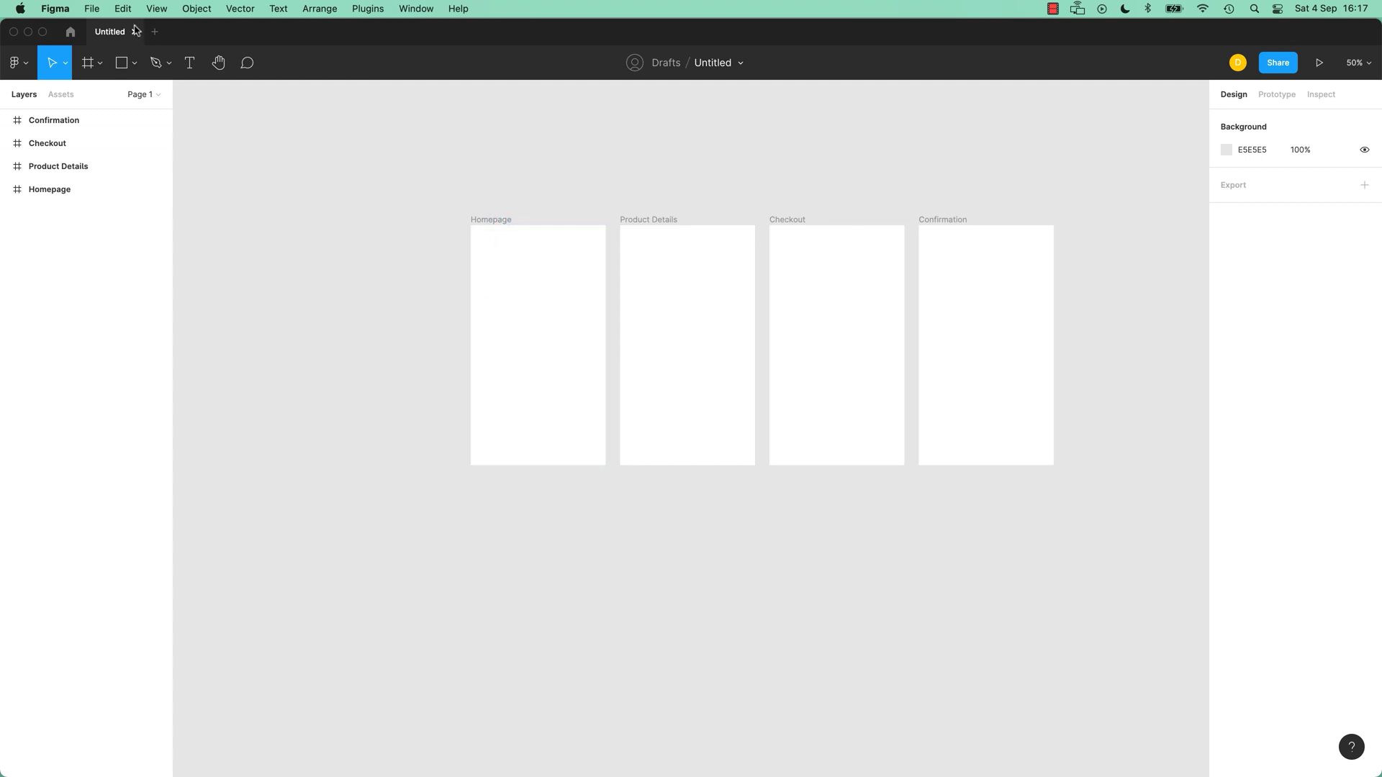
pyautogui.click(99, 63)
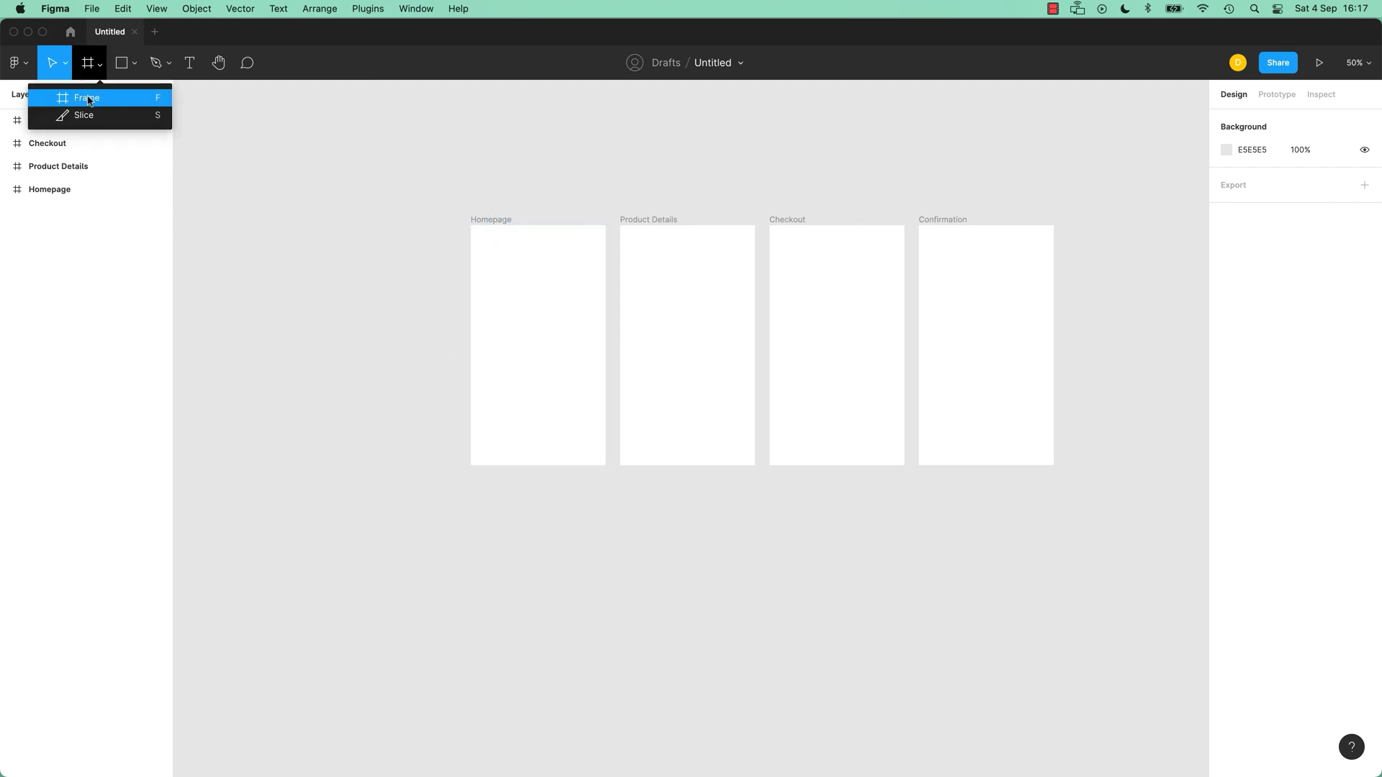
pyautogui.click(88, 99)
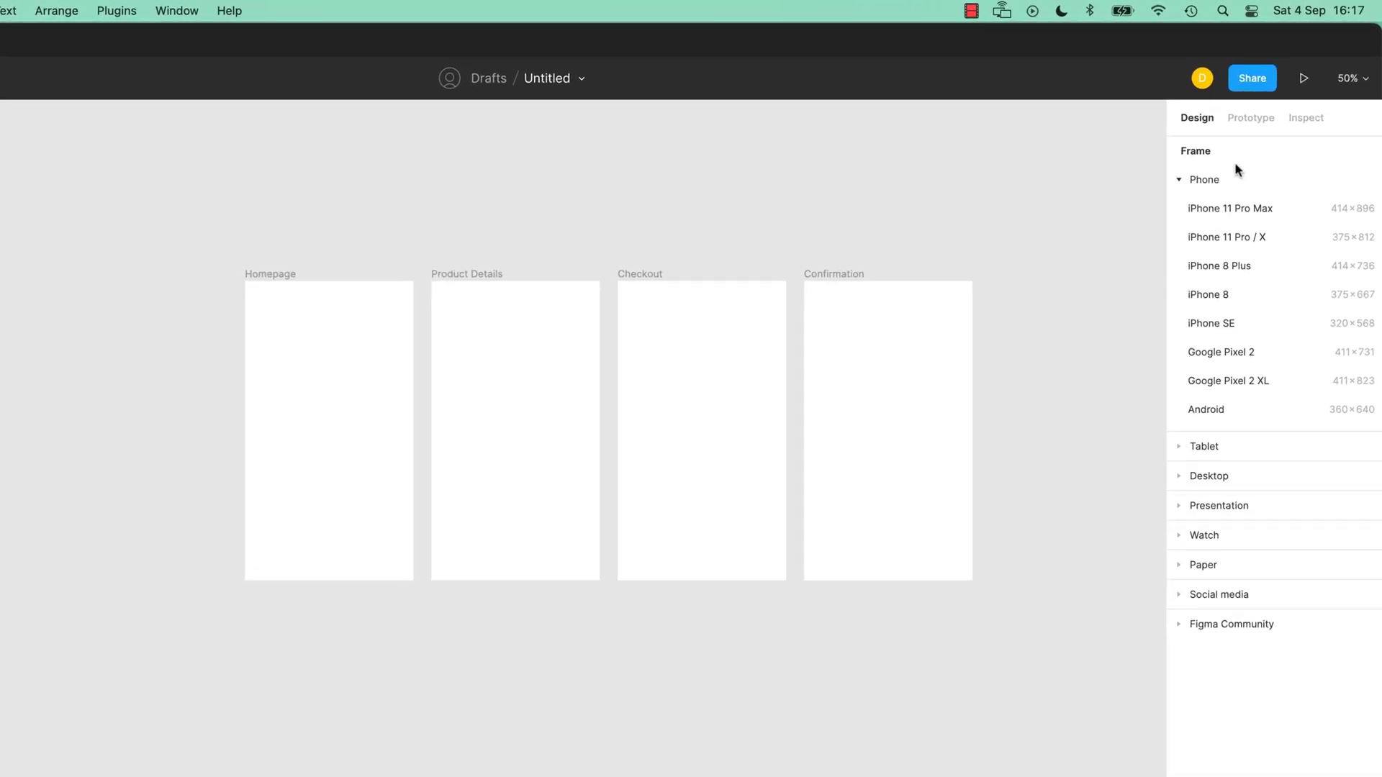
# - Add a portrait iPad Pro 12.9" frame from the Tablet presets
pyautogui.click(1181, 180)
pyautogui.click(1181, 210)
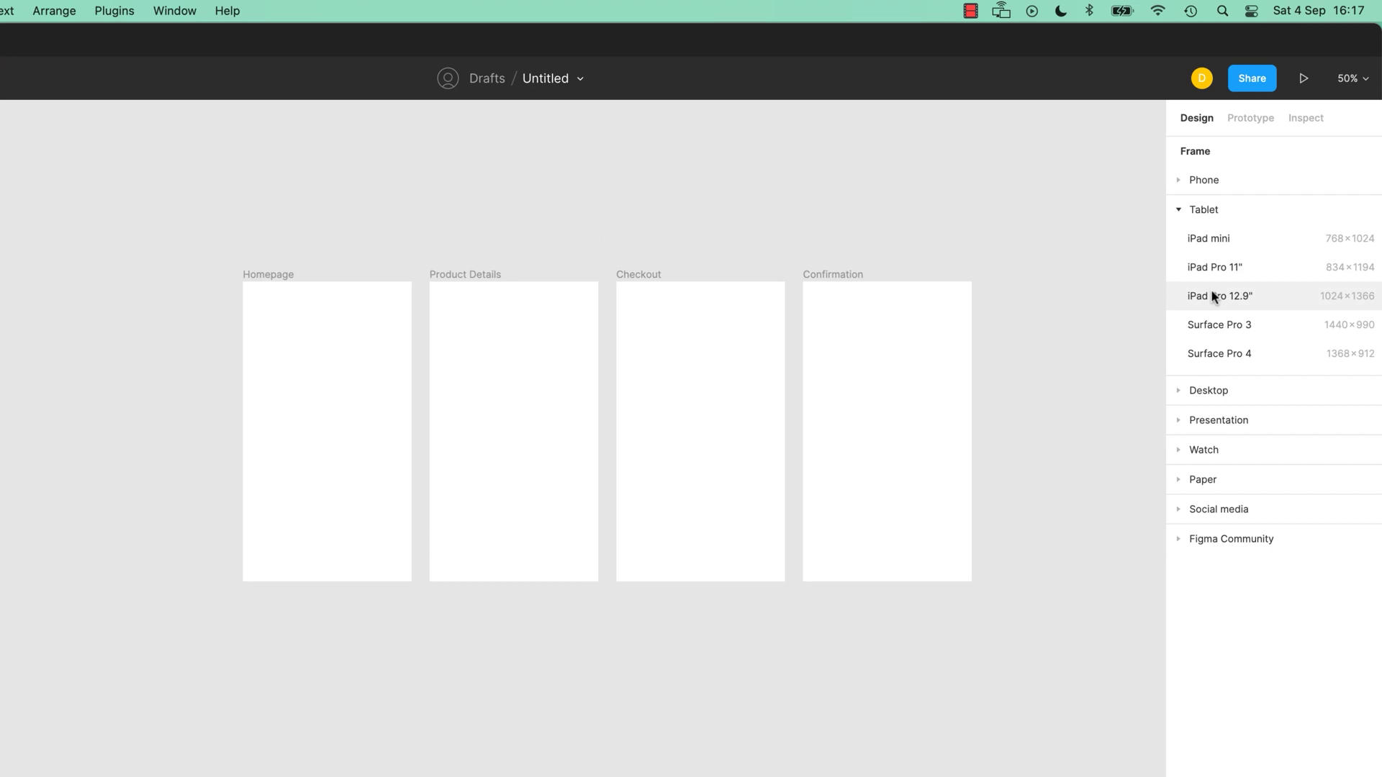
pyautogui.click(1240, 296)
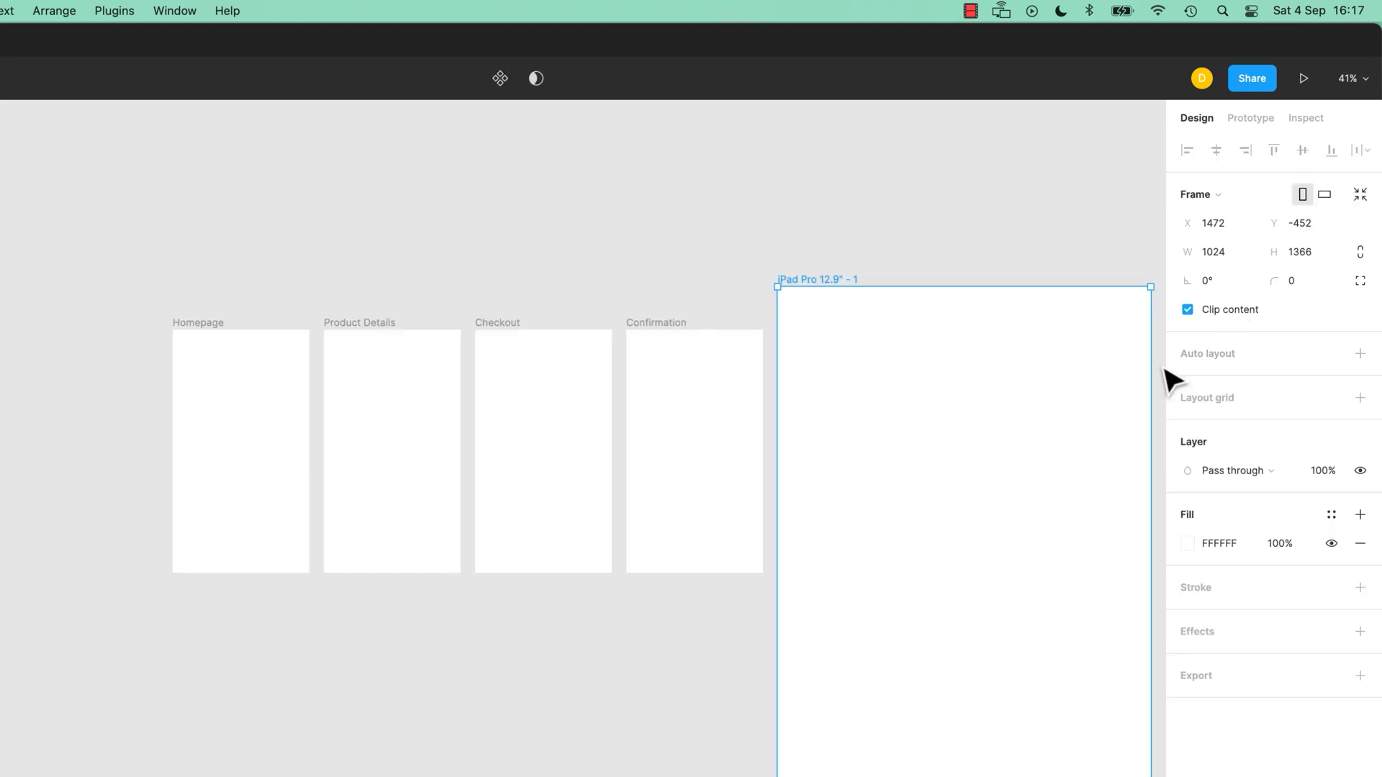
pyautogui.click(1325, 195)
pyautogui.click(1302, 194)
pyautogui.moveTo(1117, 293); pyautogui.dragTo(728, 266)
pyautogui.click(1315, 195)
pyautogui.click(1302, 195)
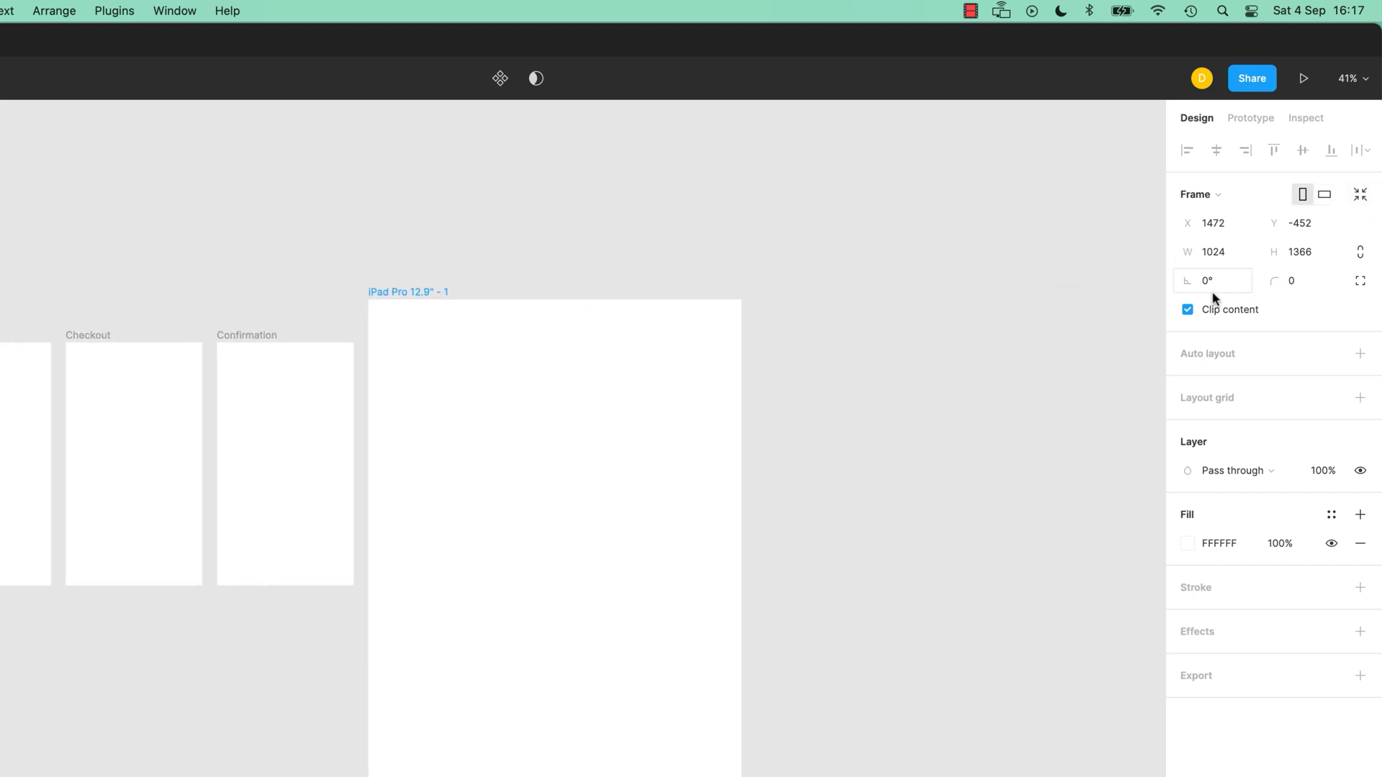
# - Place the iPad frame under Homepage, paste two copies, and duplicate frame 1 below it
pyautogui.moveTo(414, 295); pyautogui.dragTo(213, 652)
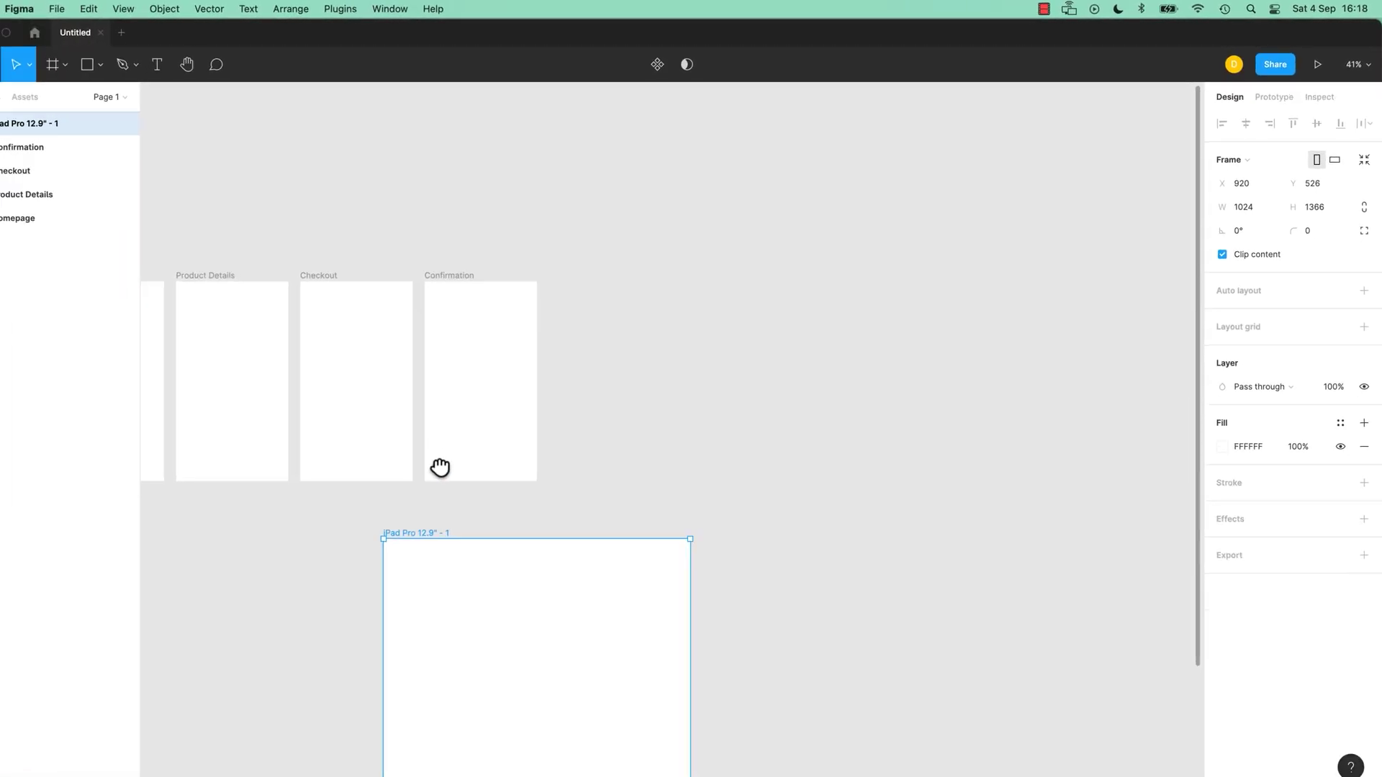
pyautogui.moveTo(440, 468); pyautogui.dragTo(923, 290)
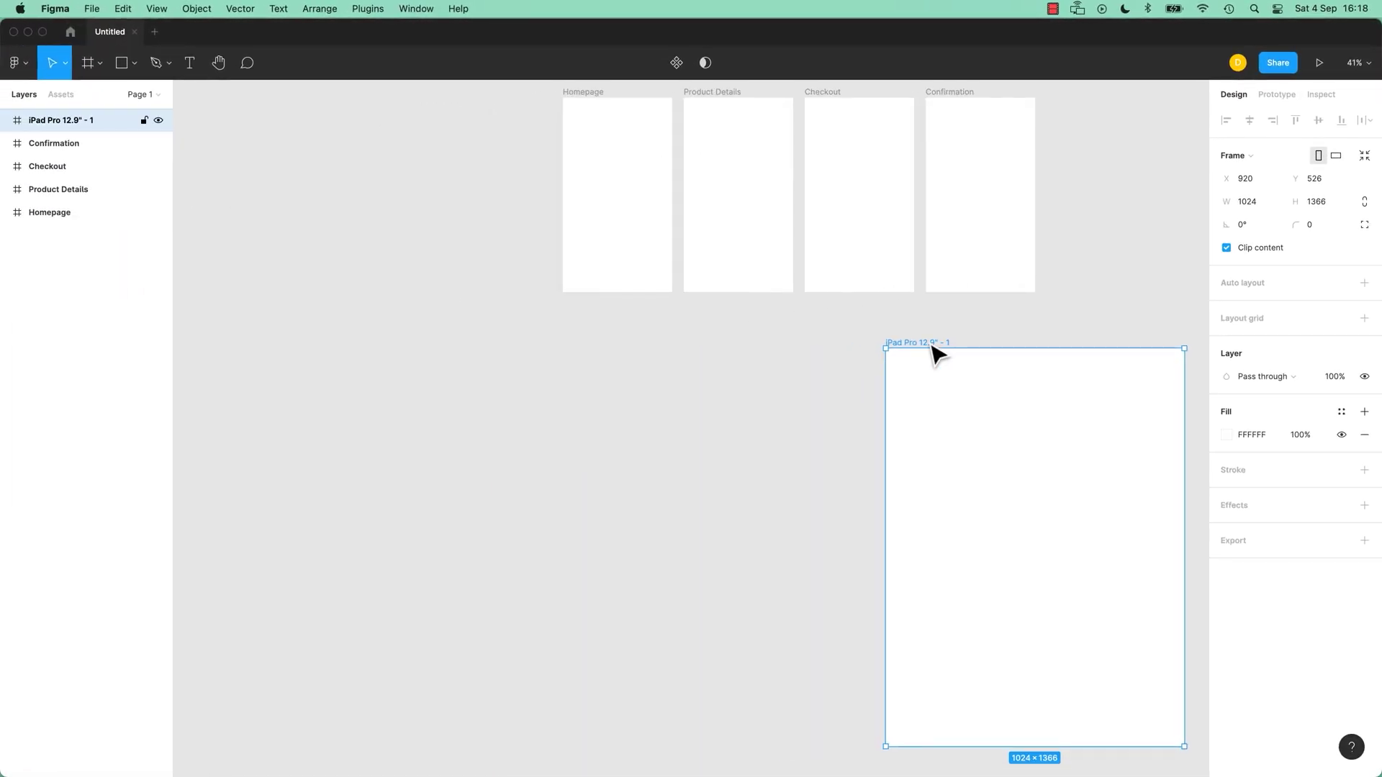
pyautogui.moveTo(922, 356); pyautogui.dragTo(612, 325)
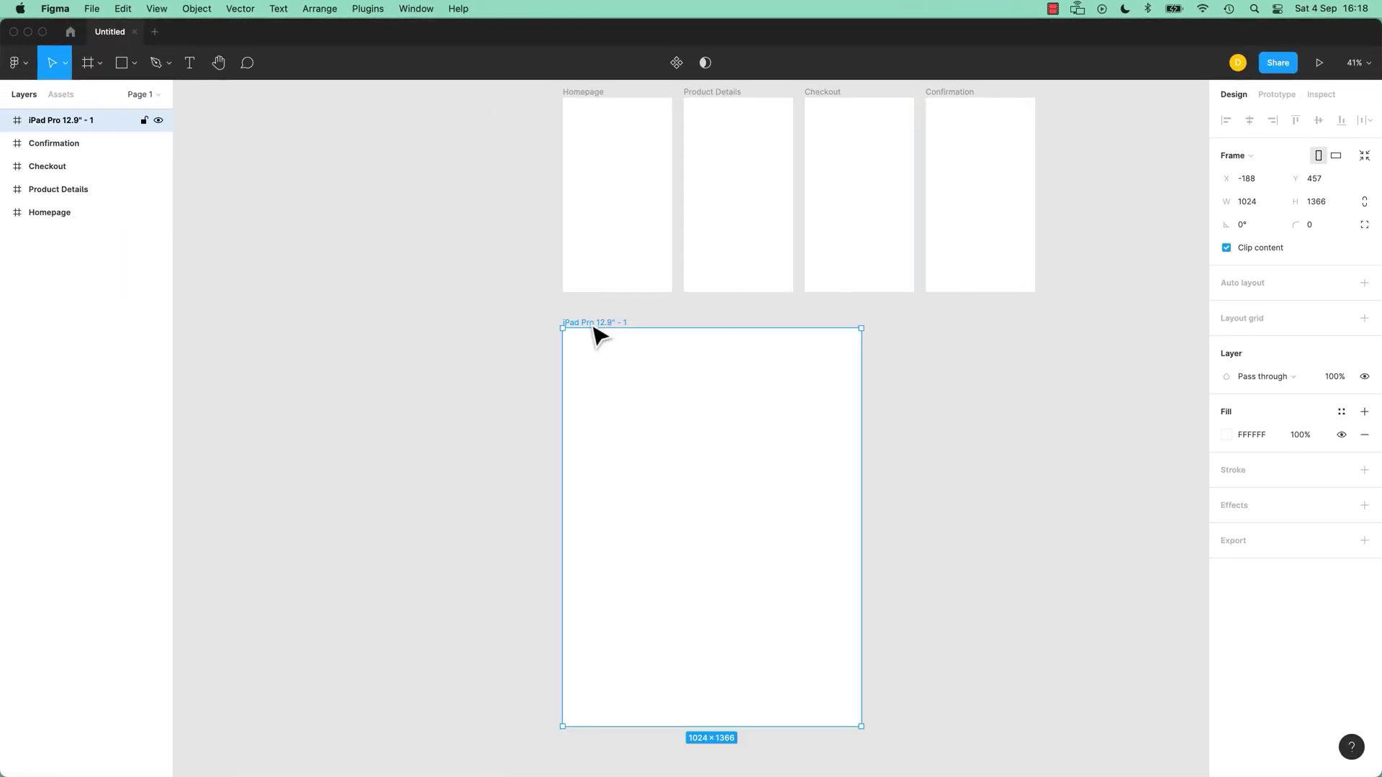
pyautogui.press('super+v')
pyautogui.press('super+v')
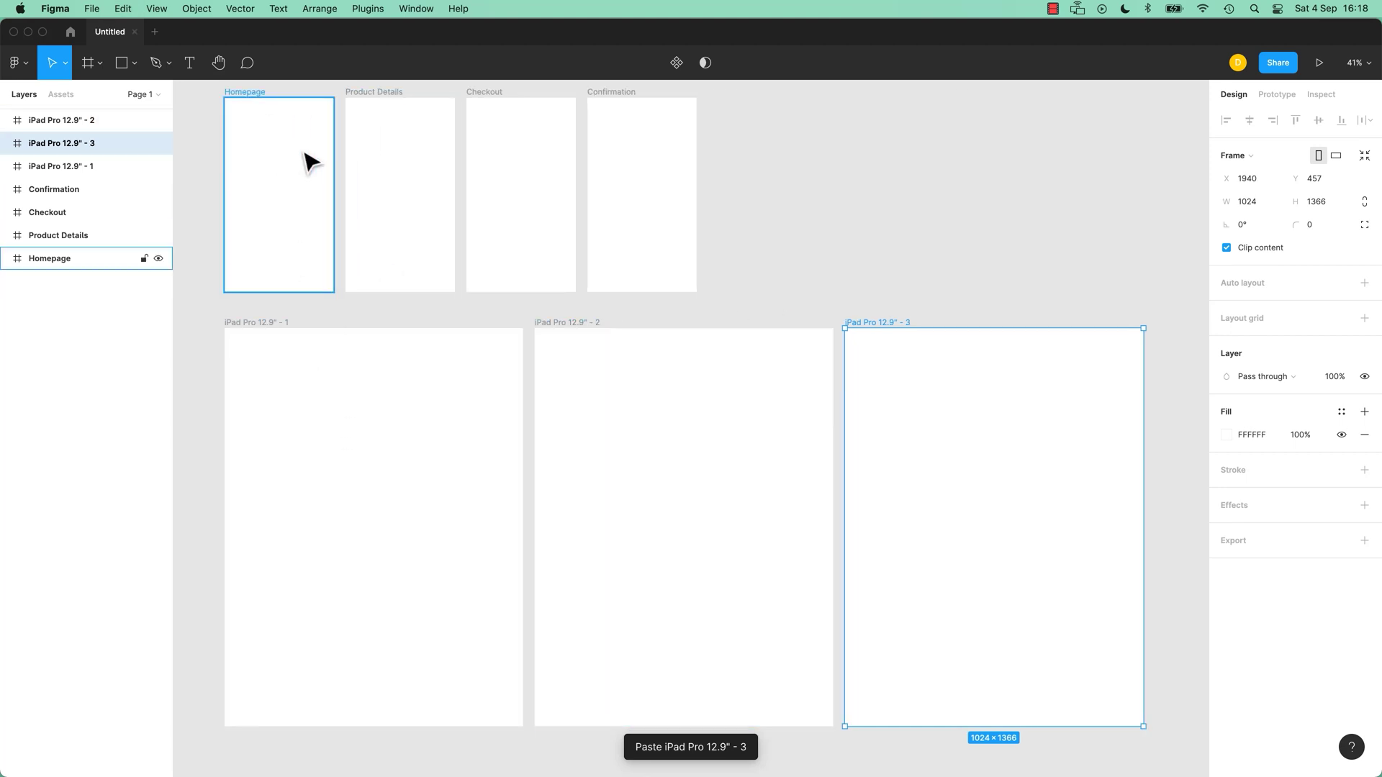
pyautogui.scroll(-5, 672, 367)
pyautogui.hscroll(-5, 672, 367)
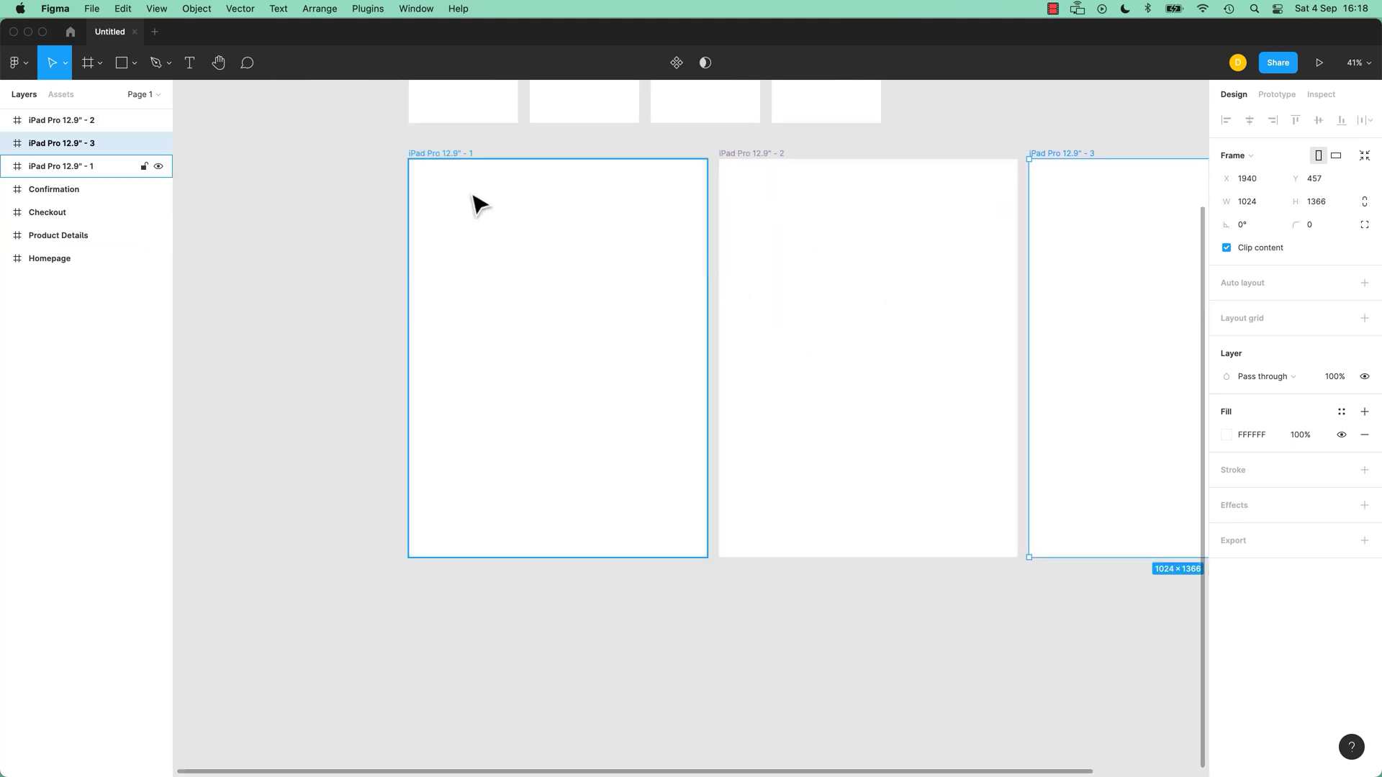
pyautogui.moveTo(450, 171); pyautogui.dragTo(472, 598)
pyautogui.scroll(-2, 660, 450)
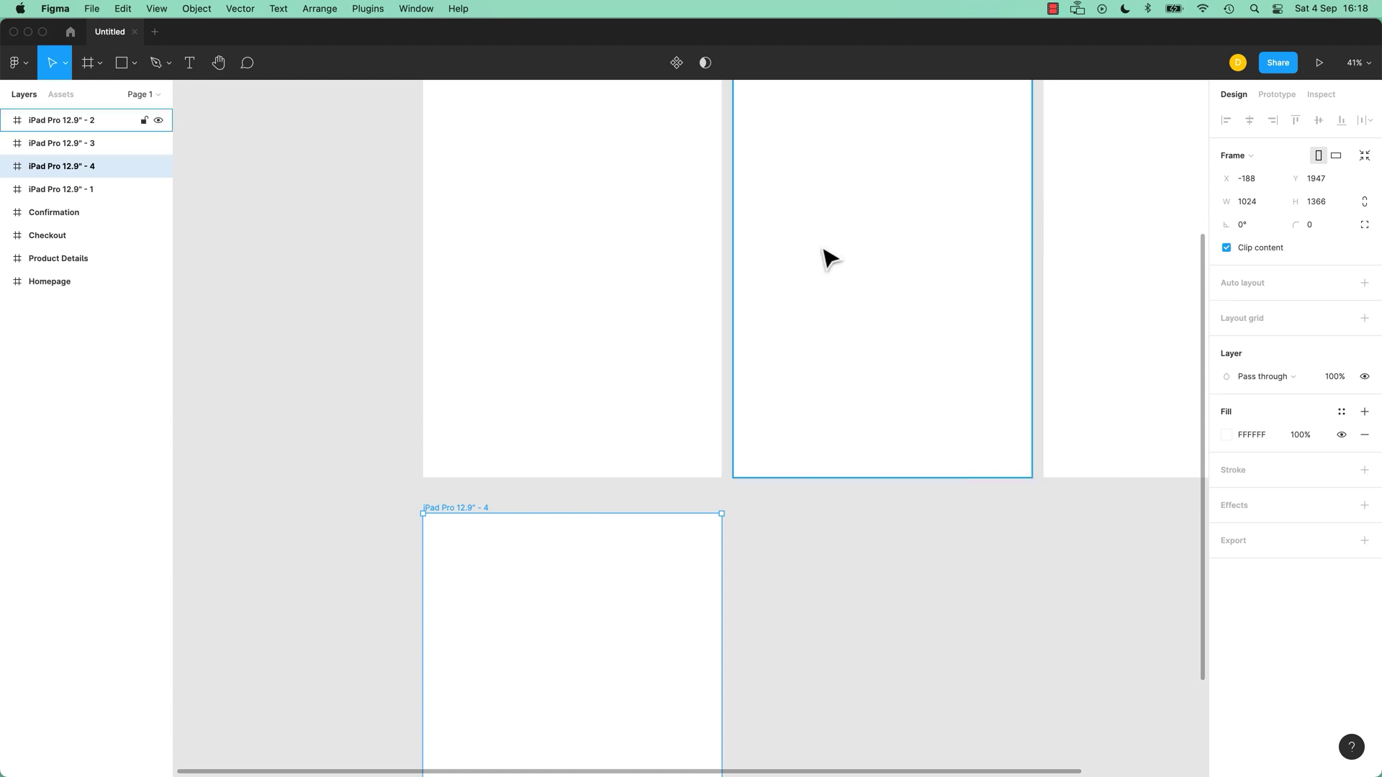
pyautogui.click(1253, 158)
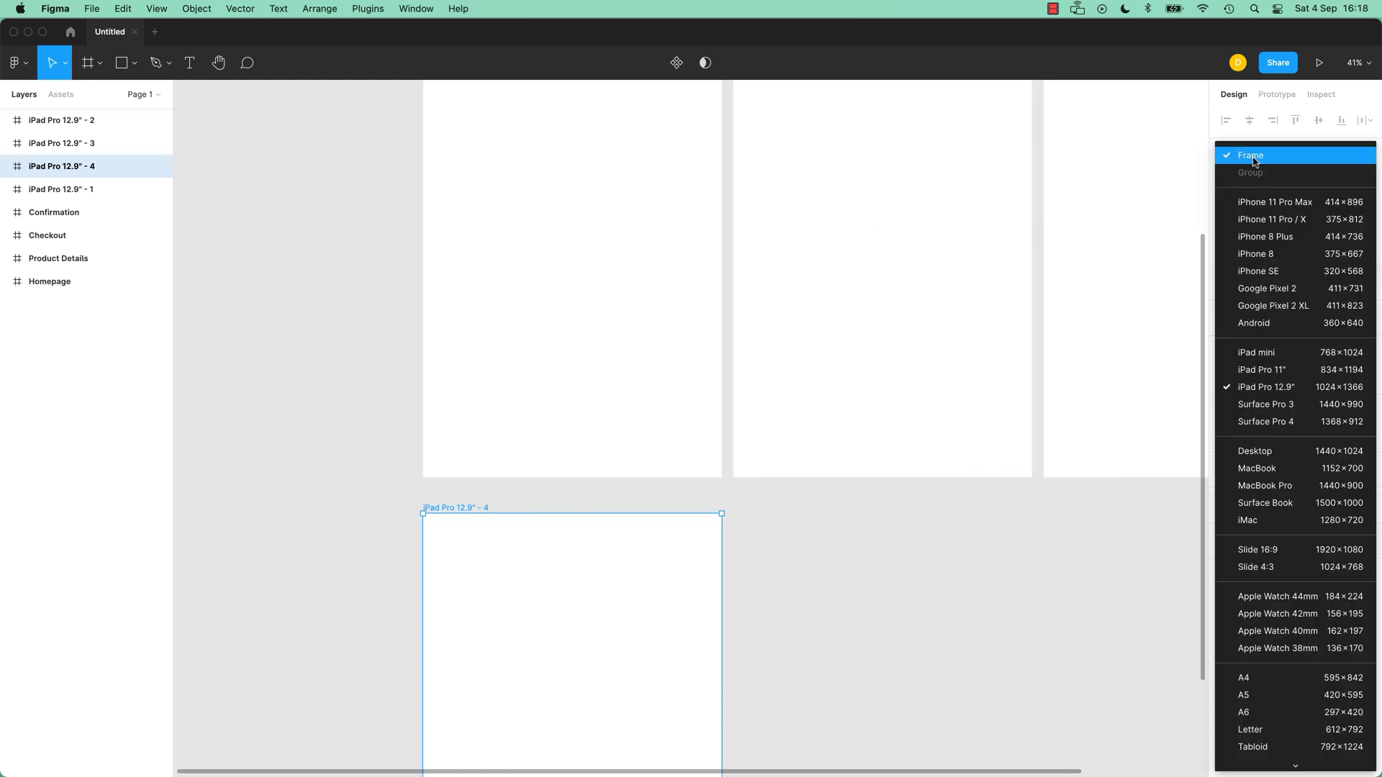
pyautogui.click(457, 555)
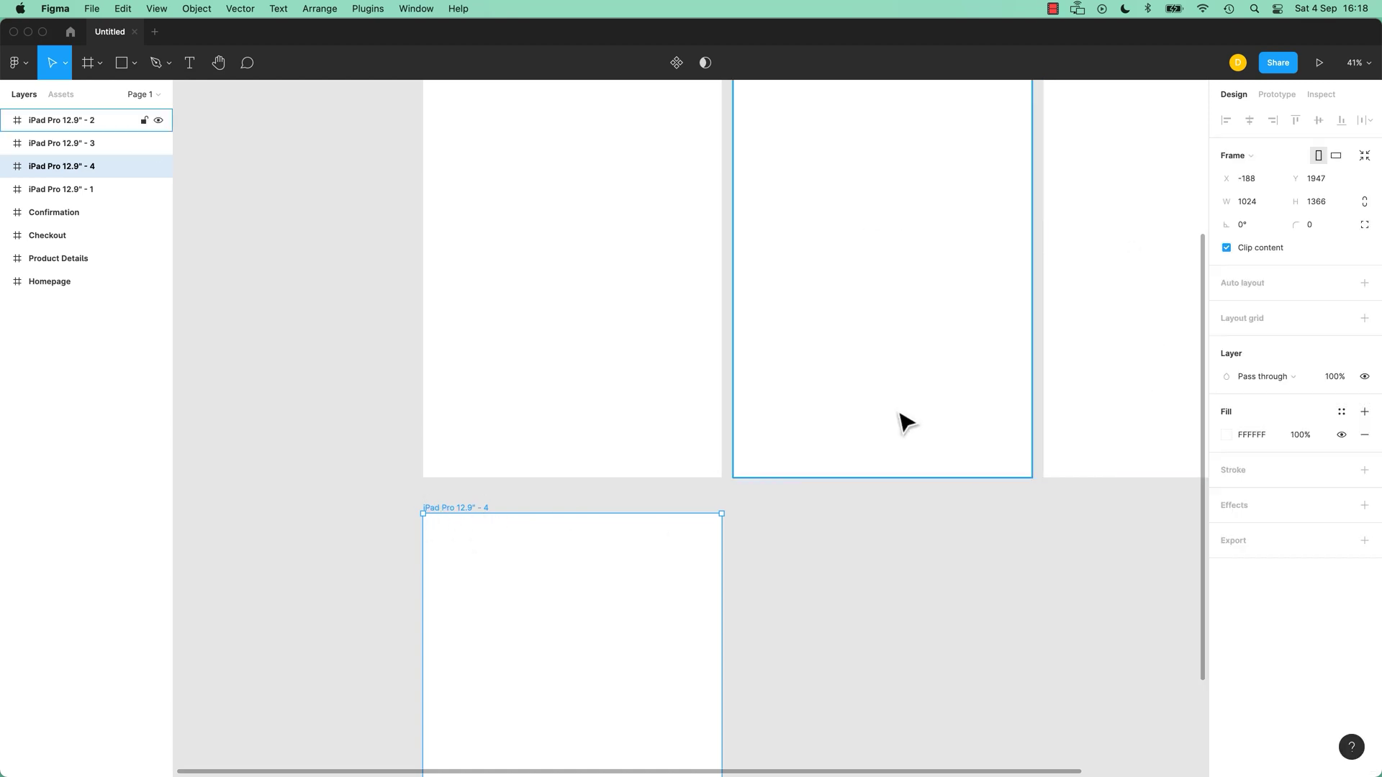
pyautogui.click(1251, 158)
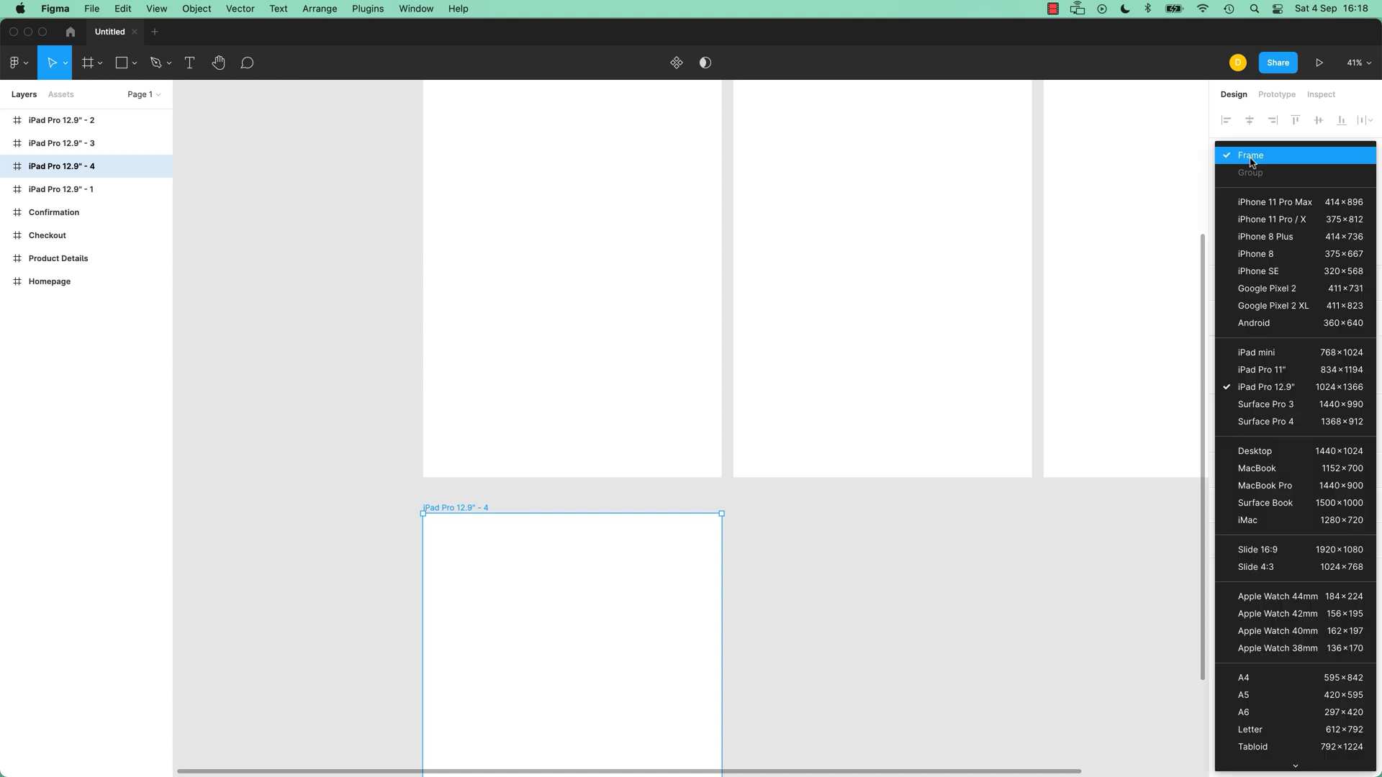
pyautogui.click(1323, 454)
pyautogui.scroll(-3, 755, 576)
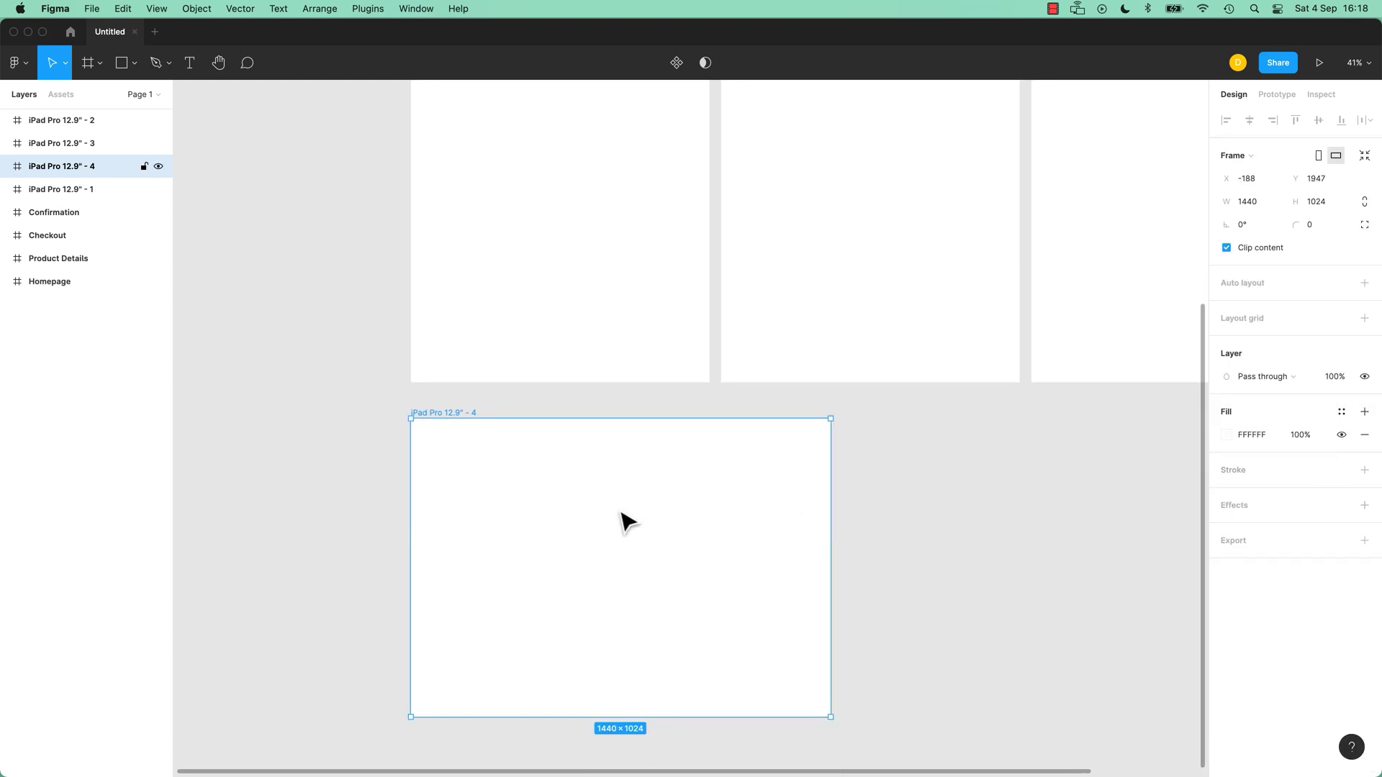
pyautogui.press('super+minus')
pyautogui.press('super+minus')
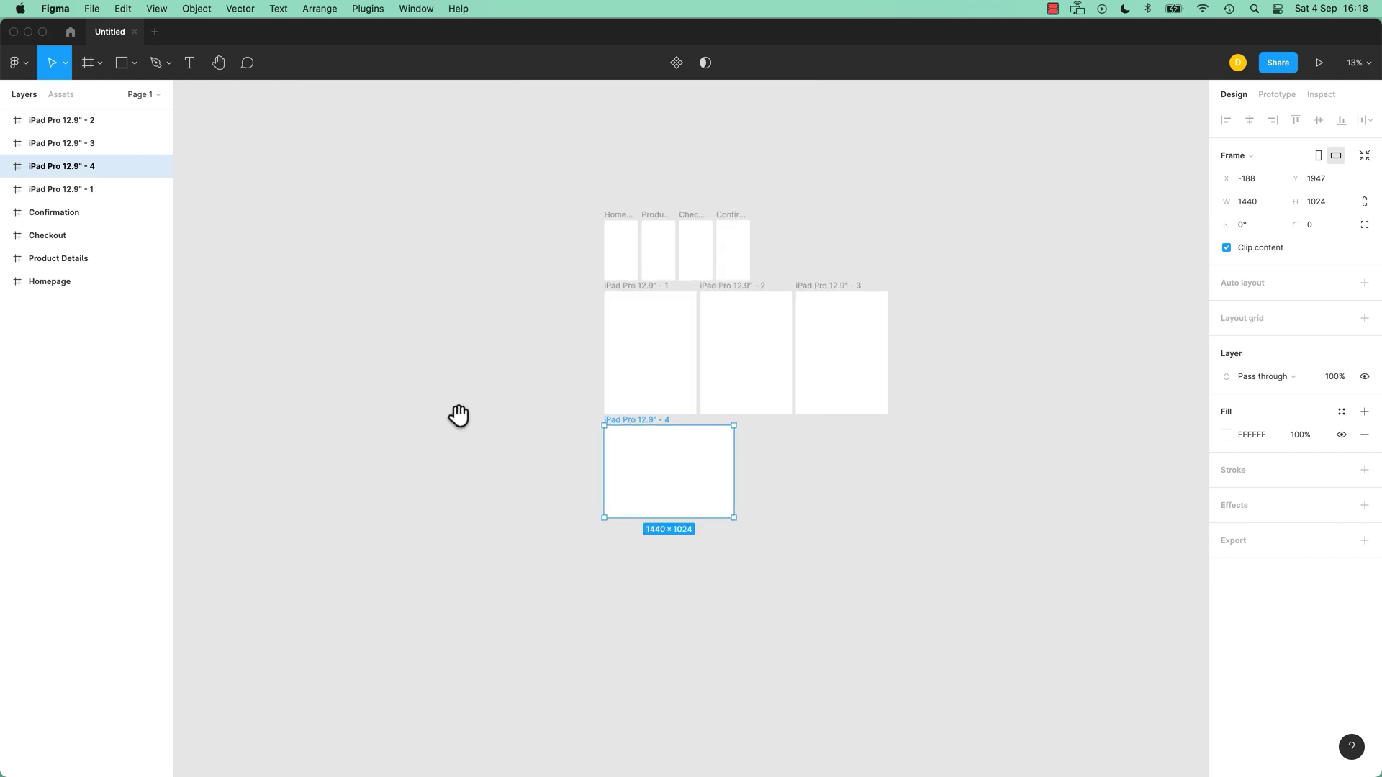
pyautogui.scroll(3, 422, 431)
pyautogui.press('super+equal')
pyautogui.scroll(-3, 504, 389)
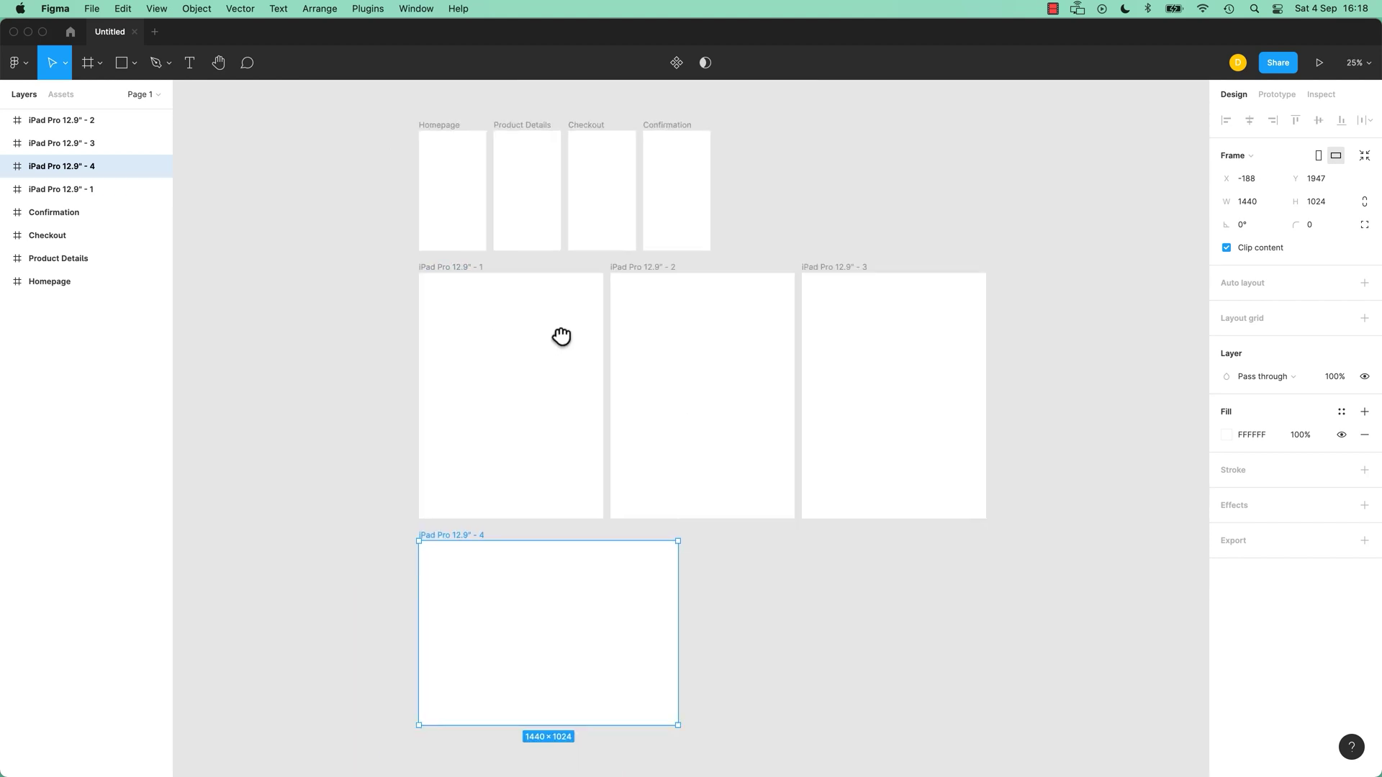
pyautogui.moveTo(562, 336); pyautogui.dragTo(605, 348)
pyautogui.press('super+equal')
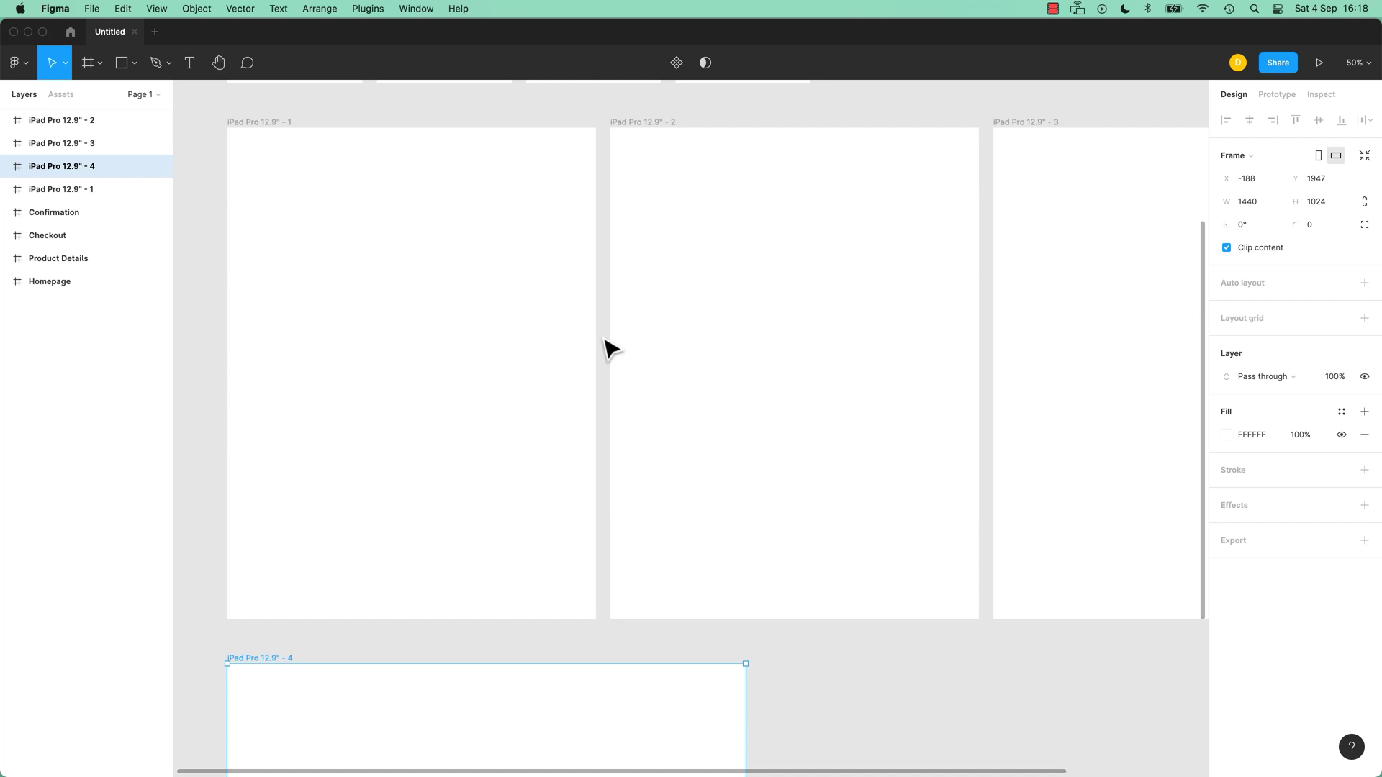
pyautogui.press('super+minus')
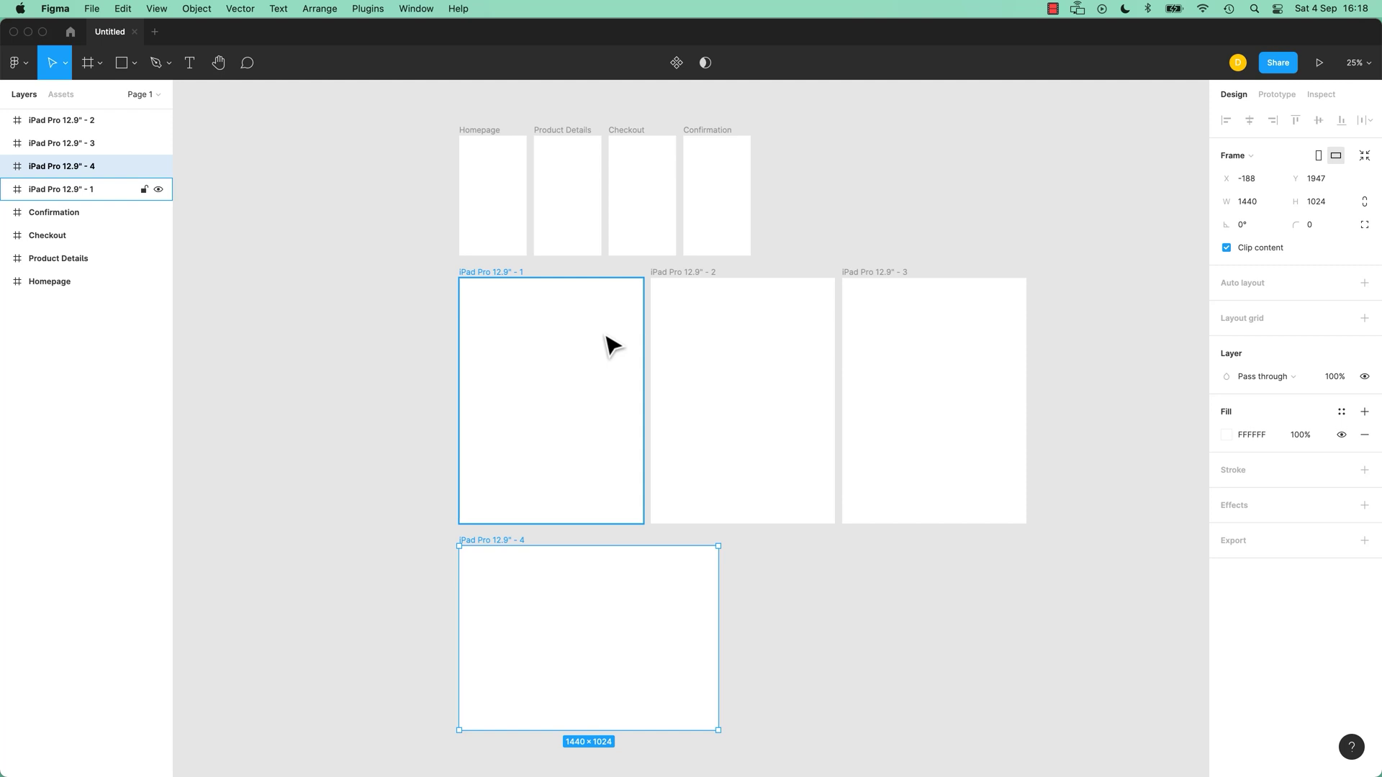
pyautogui.press('alt')
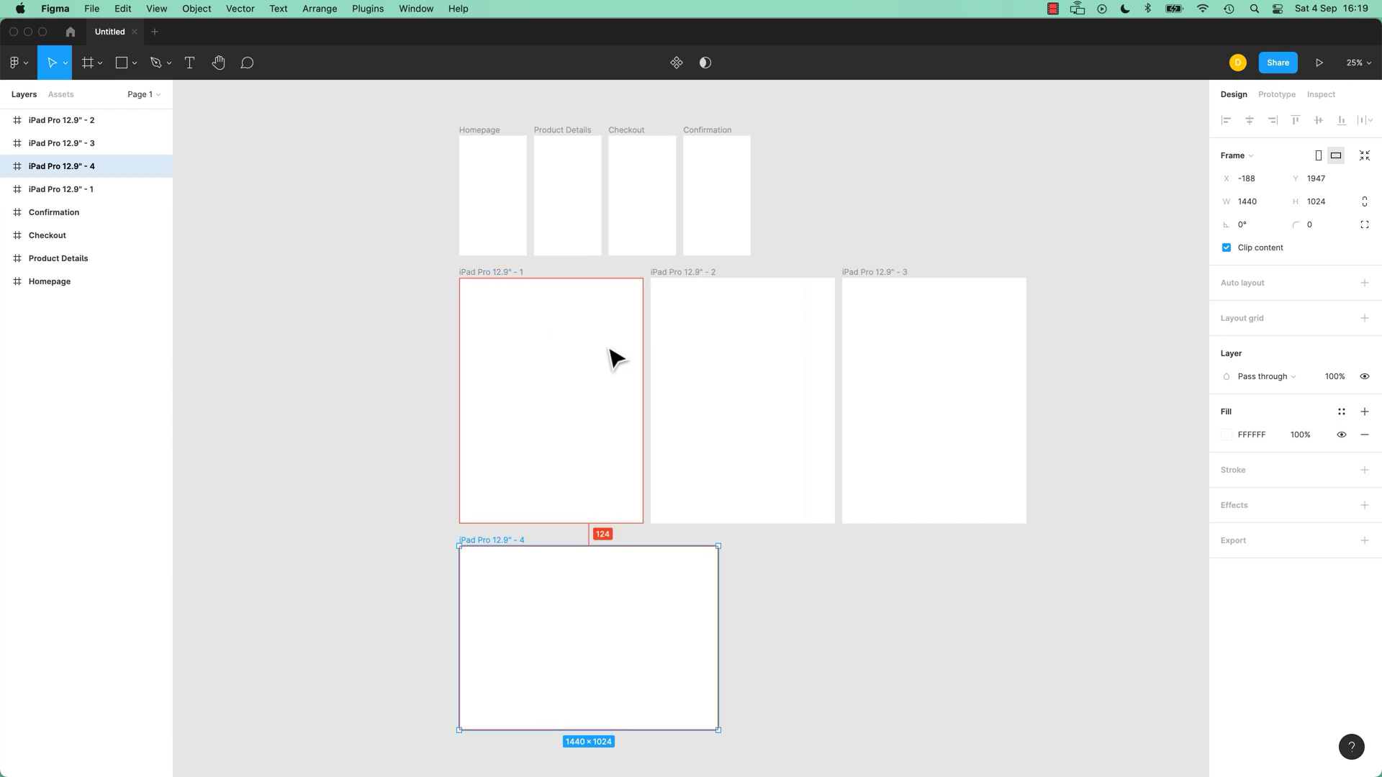
pyautogui.scroll(-3, 614, 358)
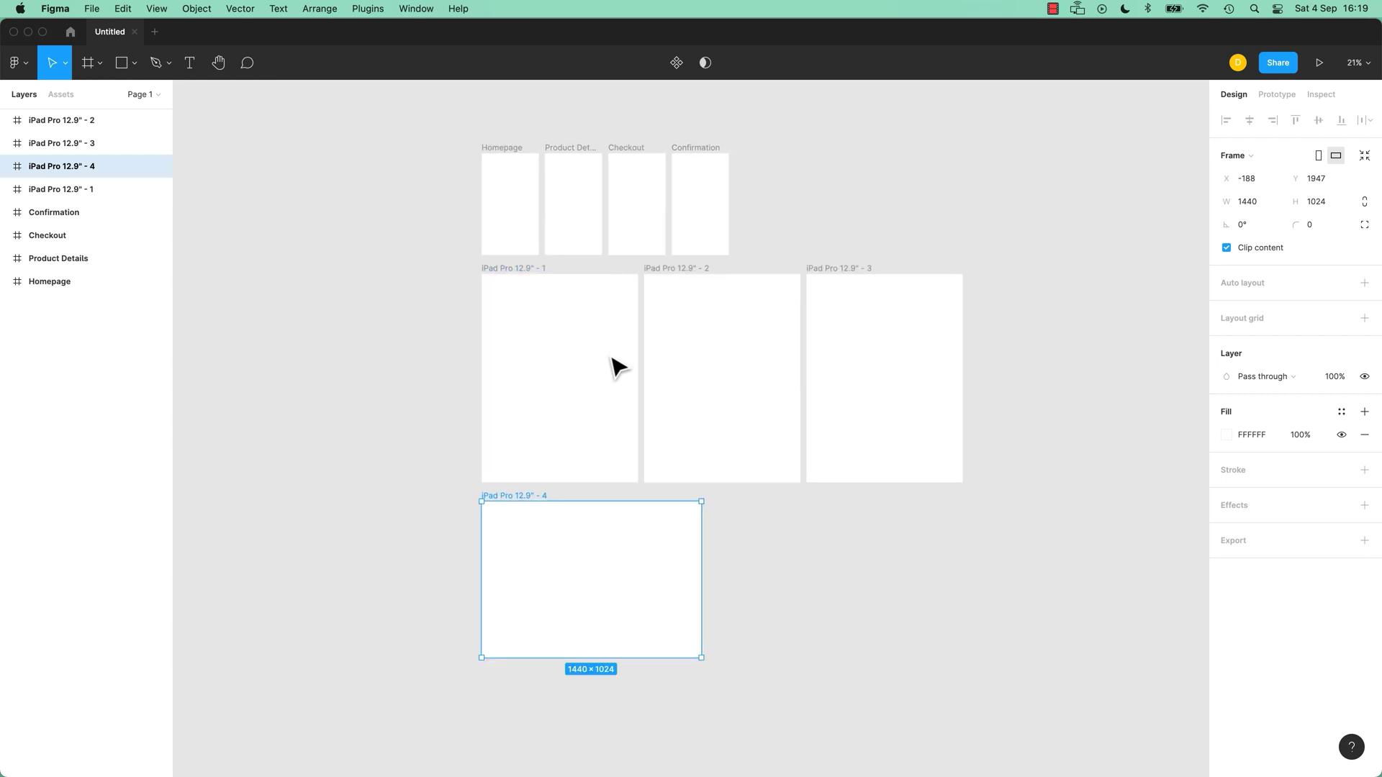
pyautogui.scroll(6, 618, 367)
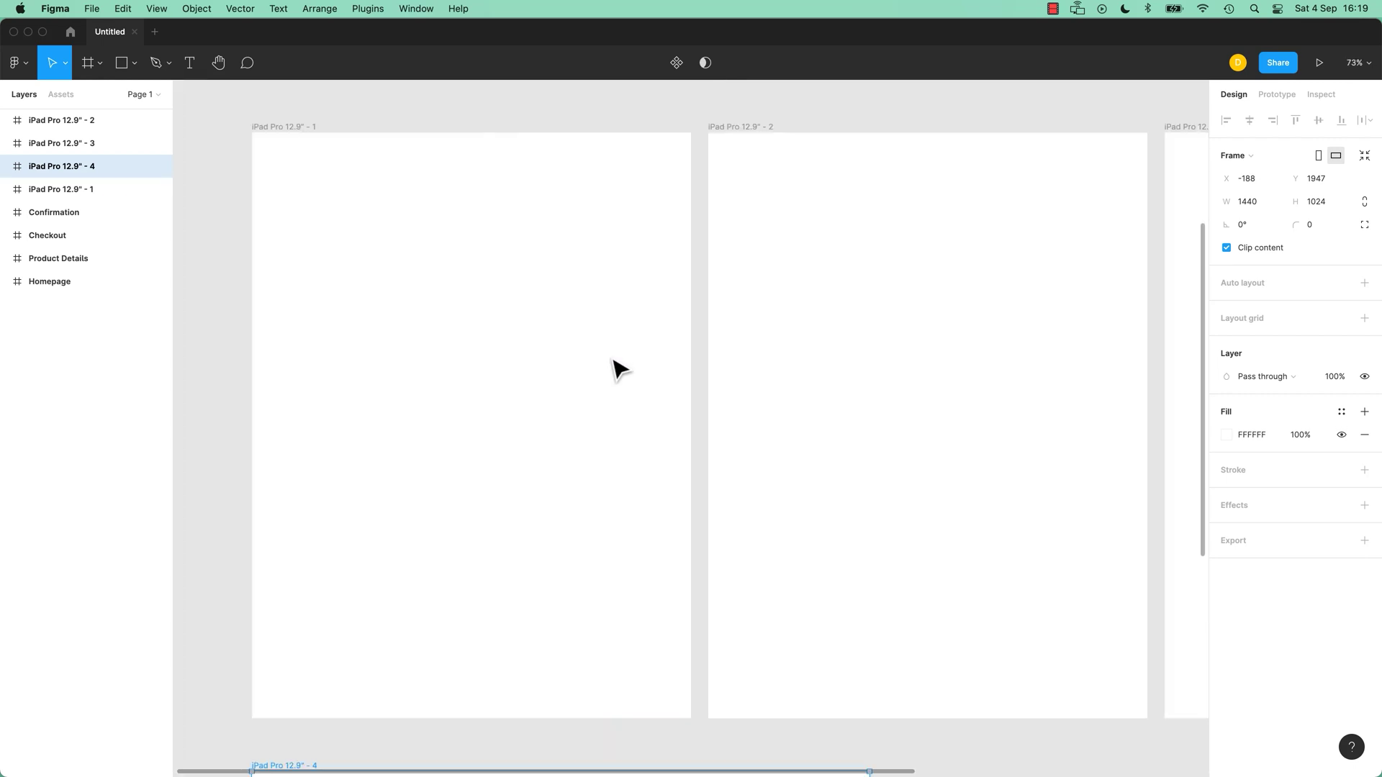
pyautogui.scroll(-6, 619, 370)
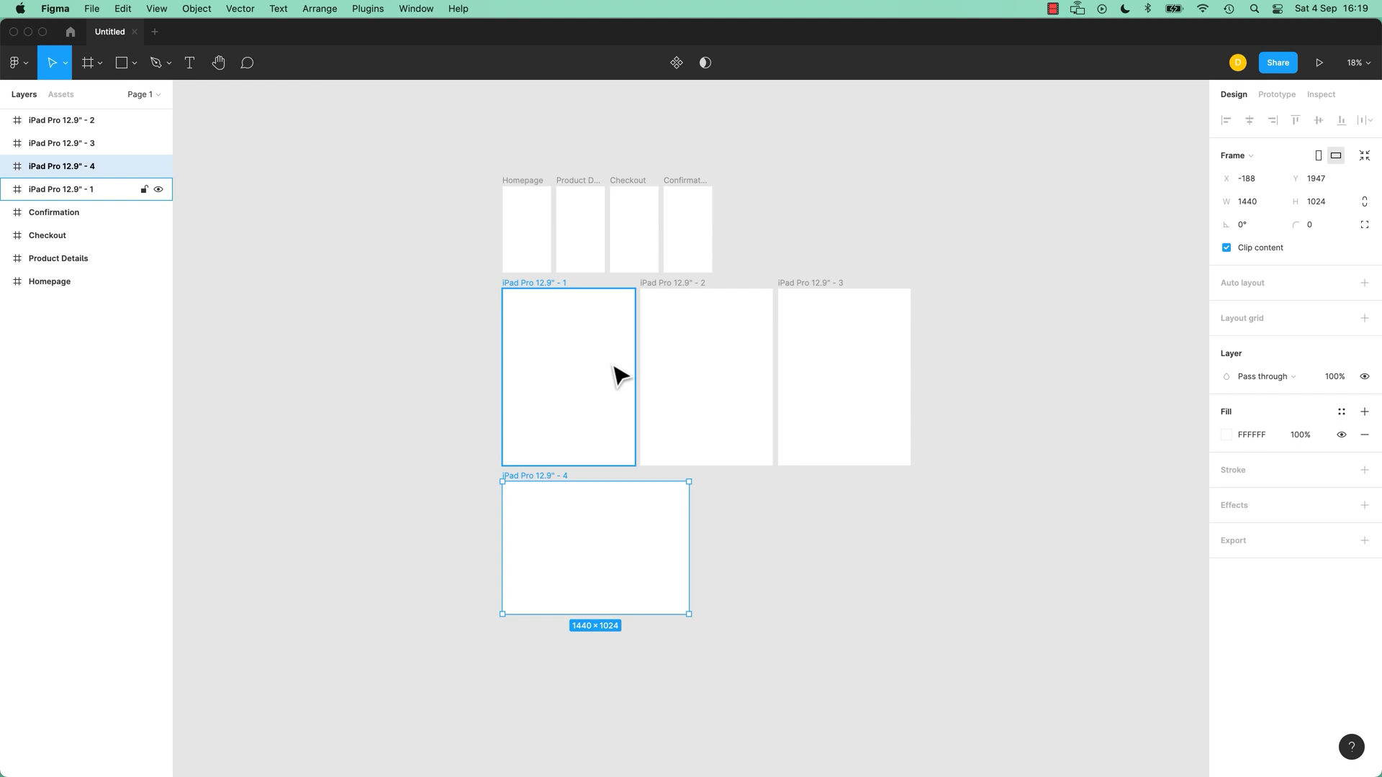
pyautogui.scroll(1, 613, 365)
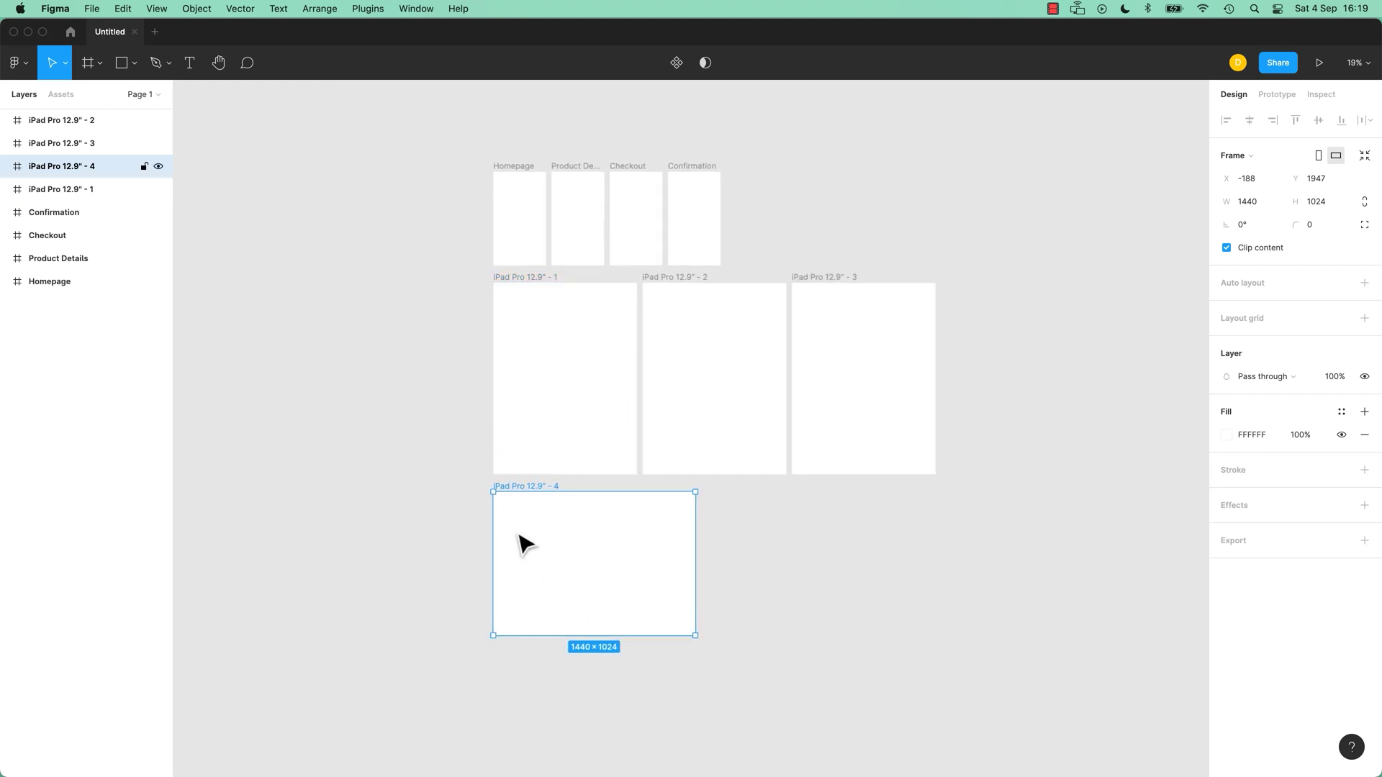
# - Marquee-select the four iPad Pro frames and delete them
pyautogui.click(442, 382)
pyautogui.moveTo(416, 298); pyautogui.dragTo(1048, 664)
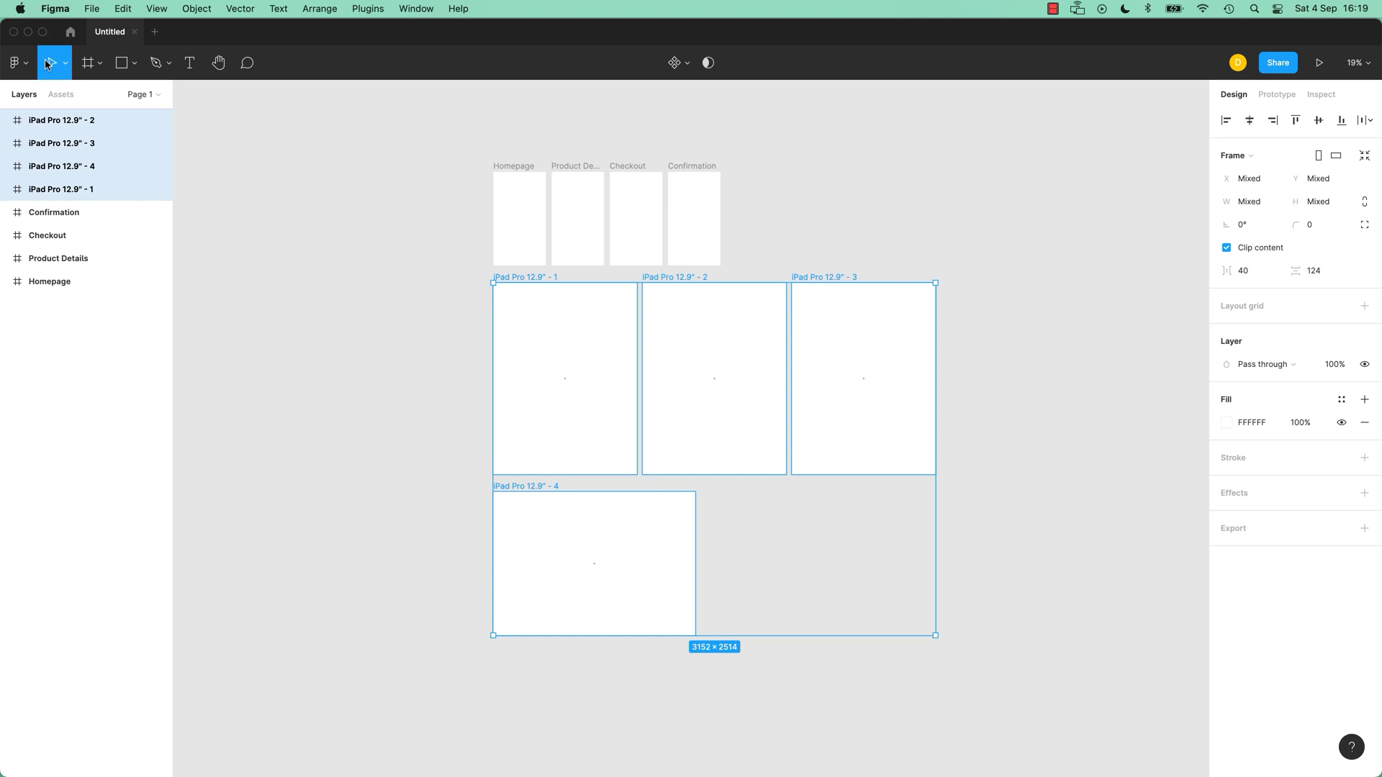
pyautogui.press('Delete')
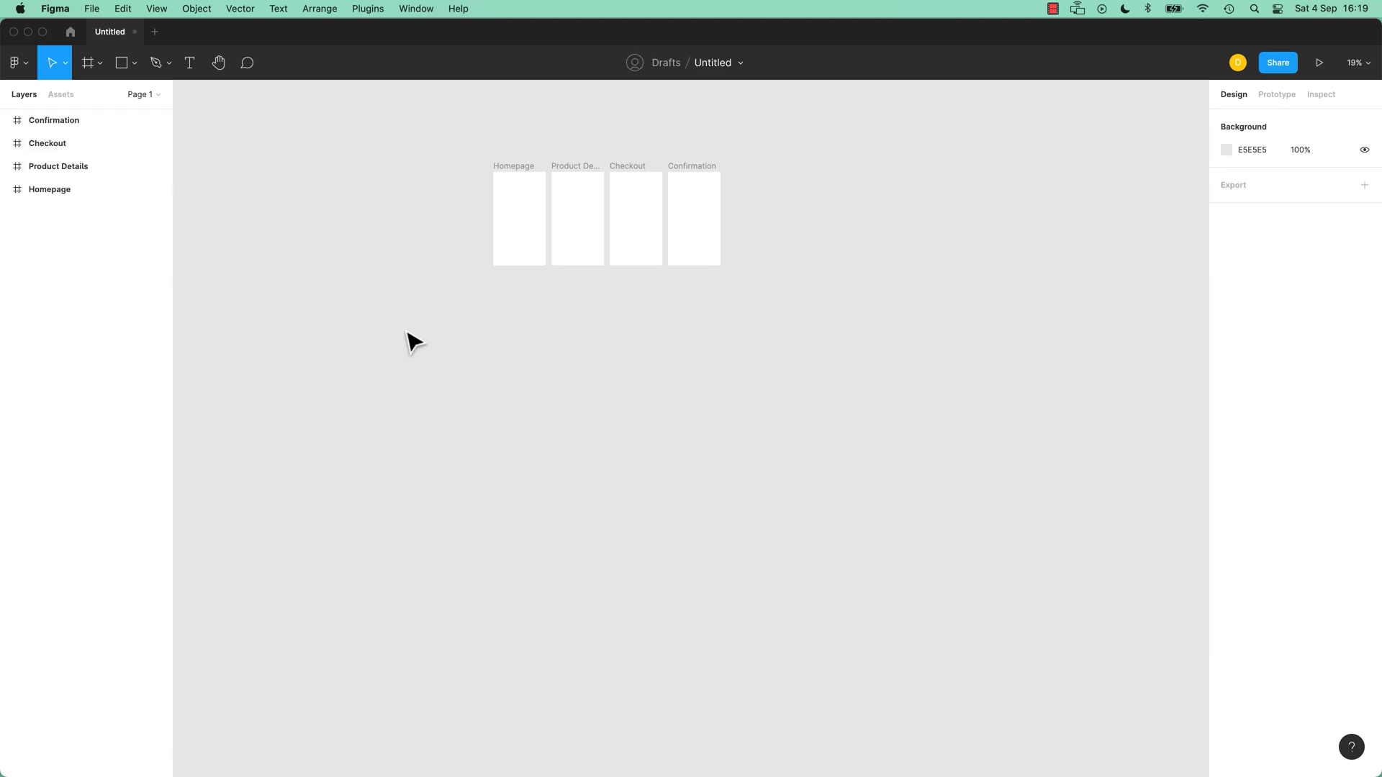
# - Select Homepage and zoom and pan to view the four phone screens
pyautogui.click(518, 168)
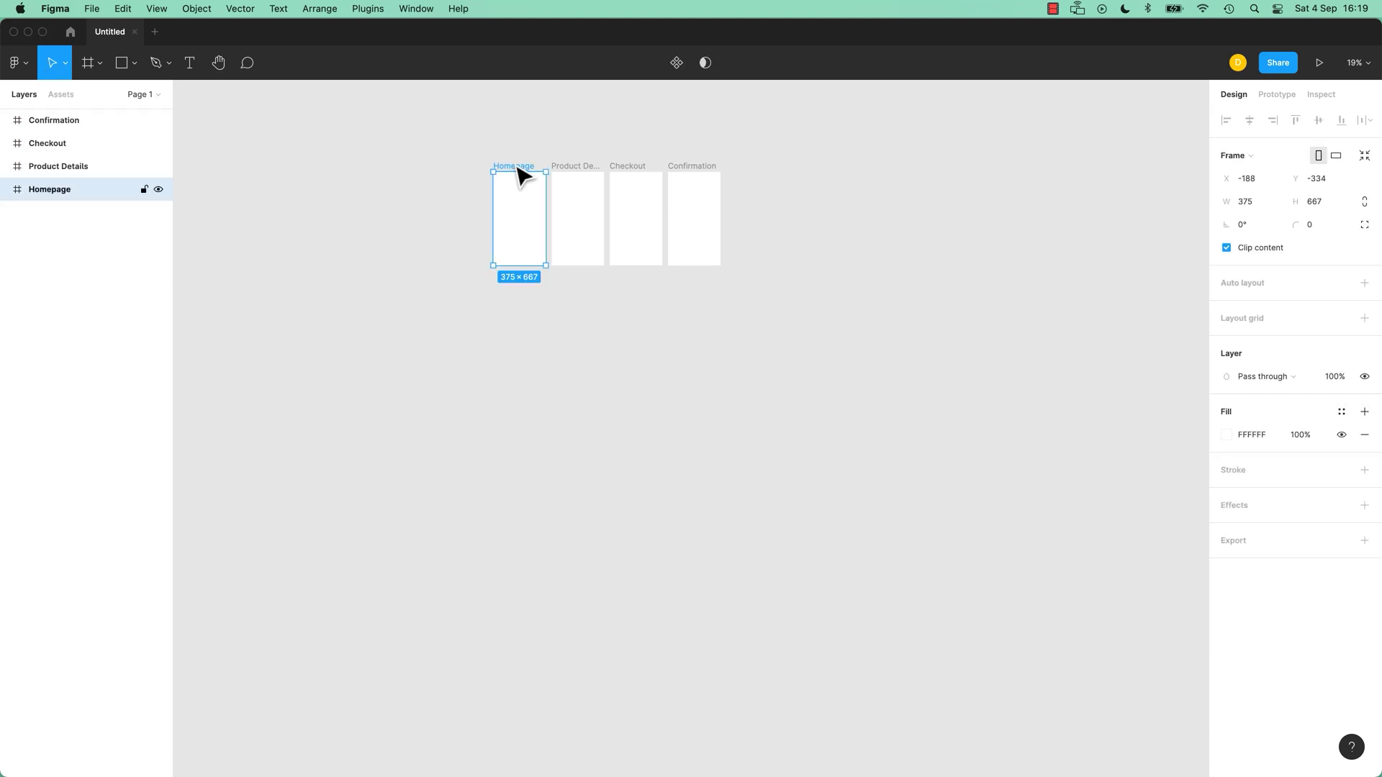
pyautogui.scroll(5, 521, 175)
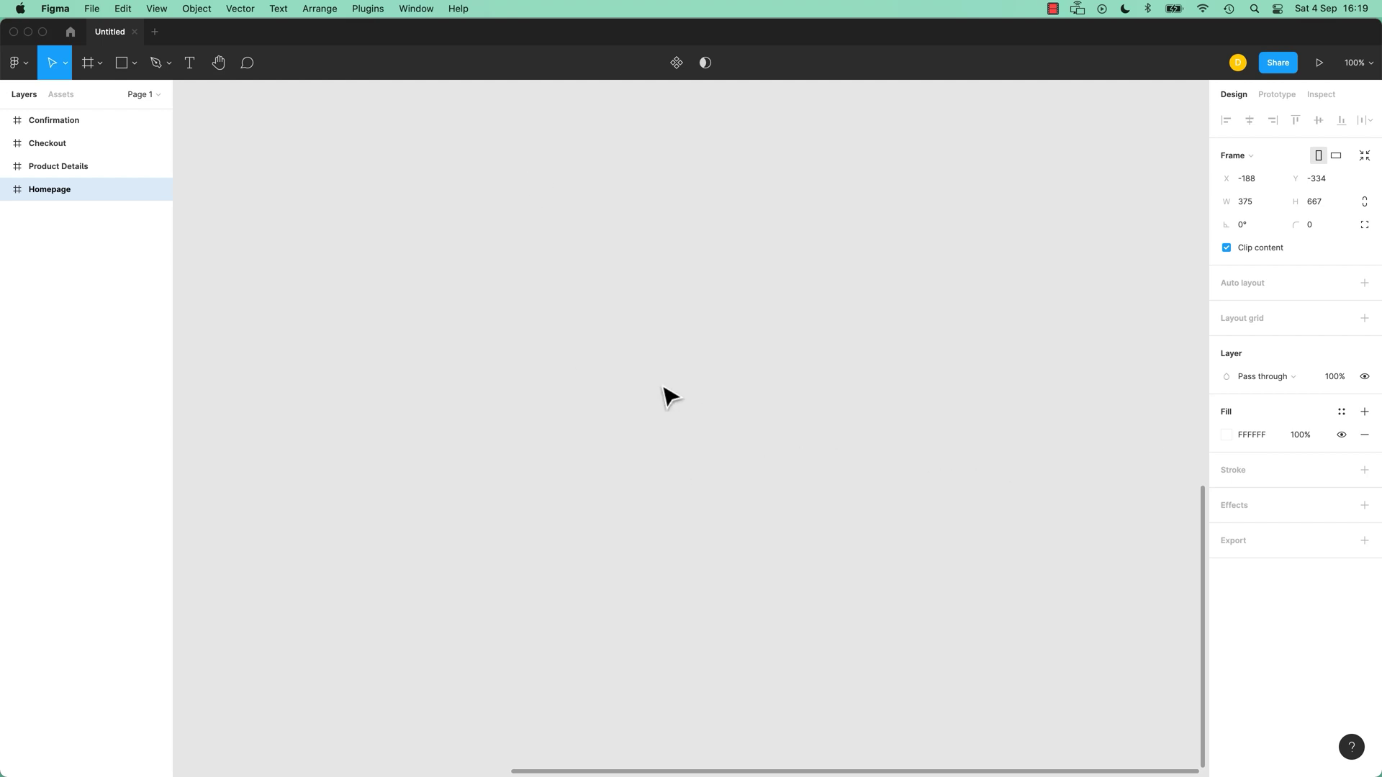
pyautogui.hotkey('shift', '0')
pyautogui.press('-')
pyautogui.press('-')
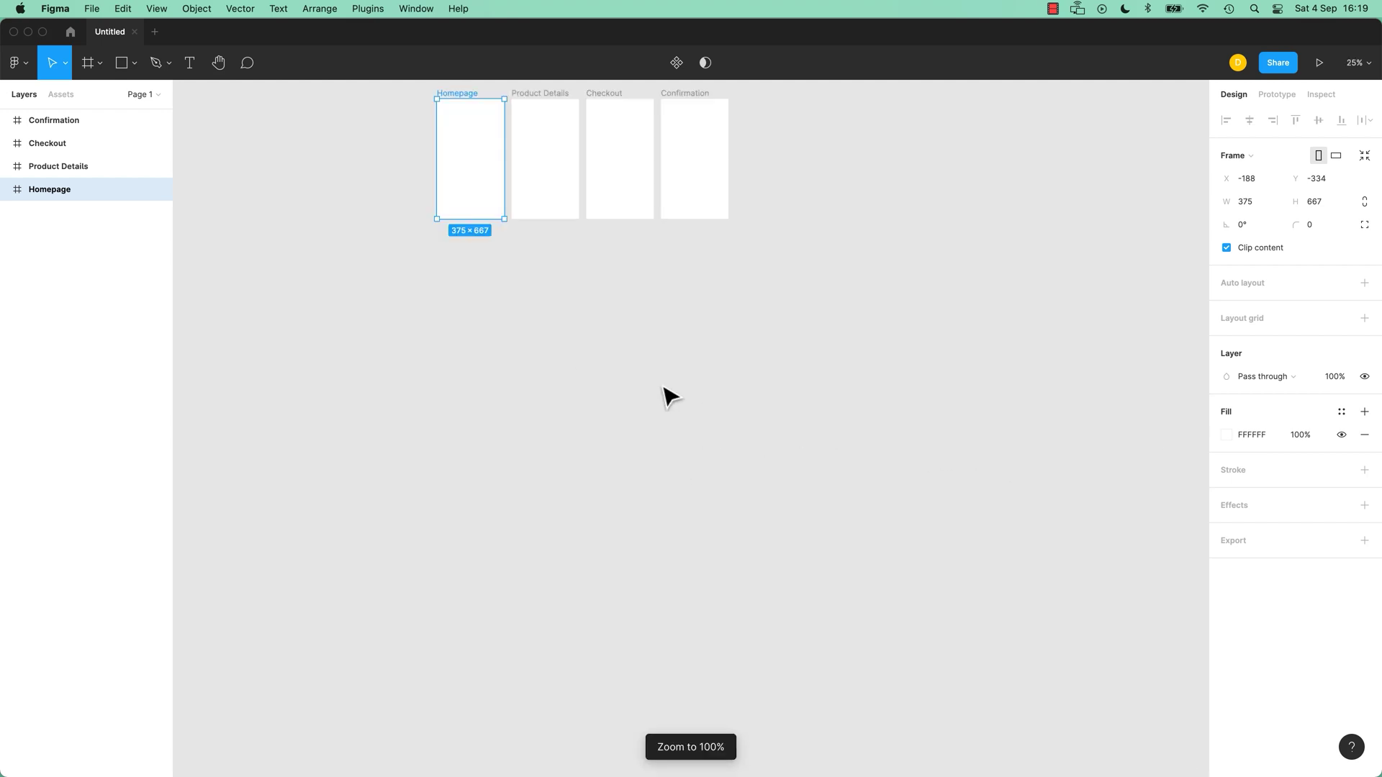
pyautogui.moveTo(645, 255); pyautogui.dragTo(741, 530)
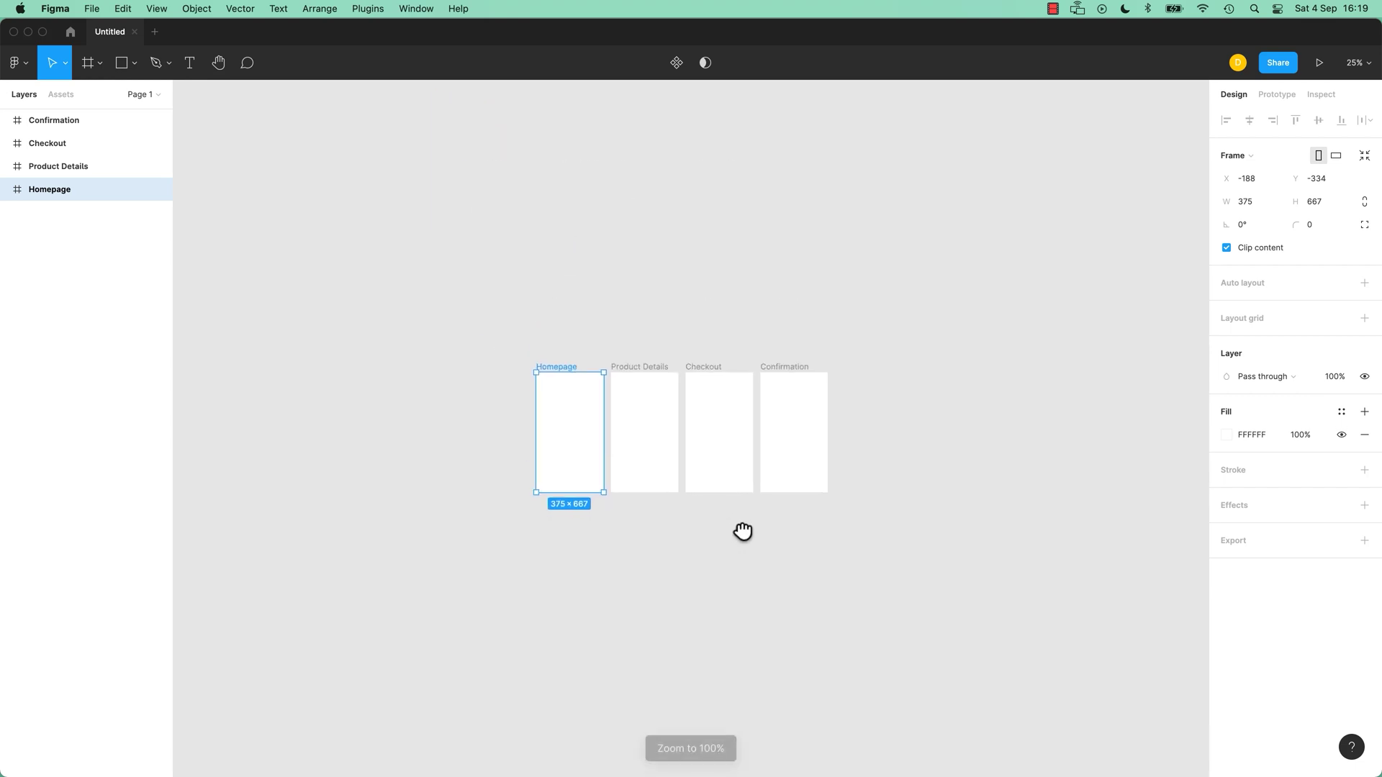
pyautogui.press('+')
pyautogui.press('+')
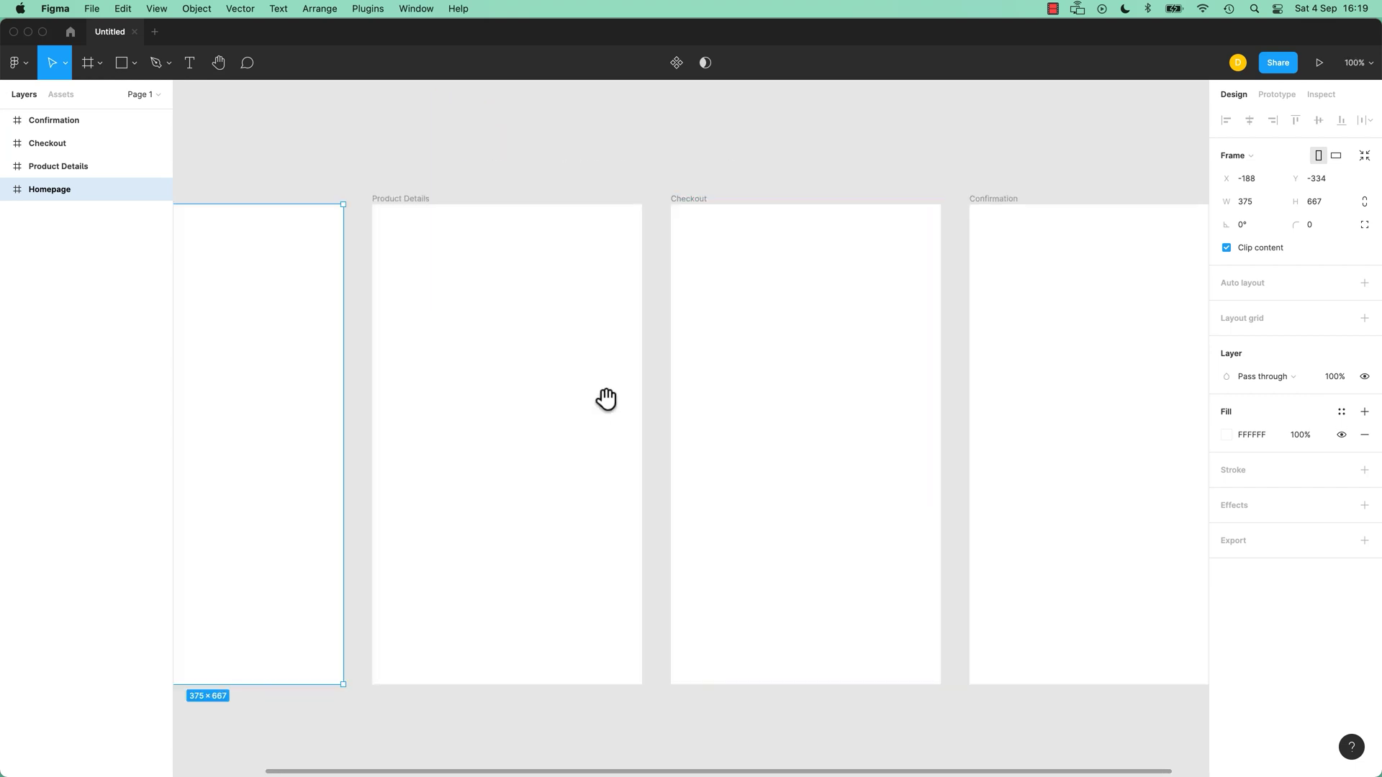
pyautogui.hscroll(-3, 628, 363)
pyautogui.moveTo(628, 364); pyautogui.dragTo(635, 339)
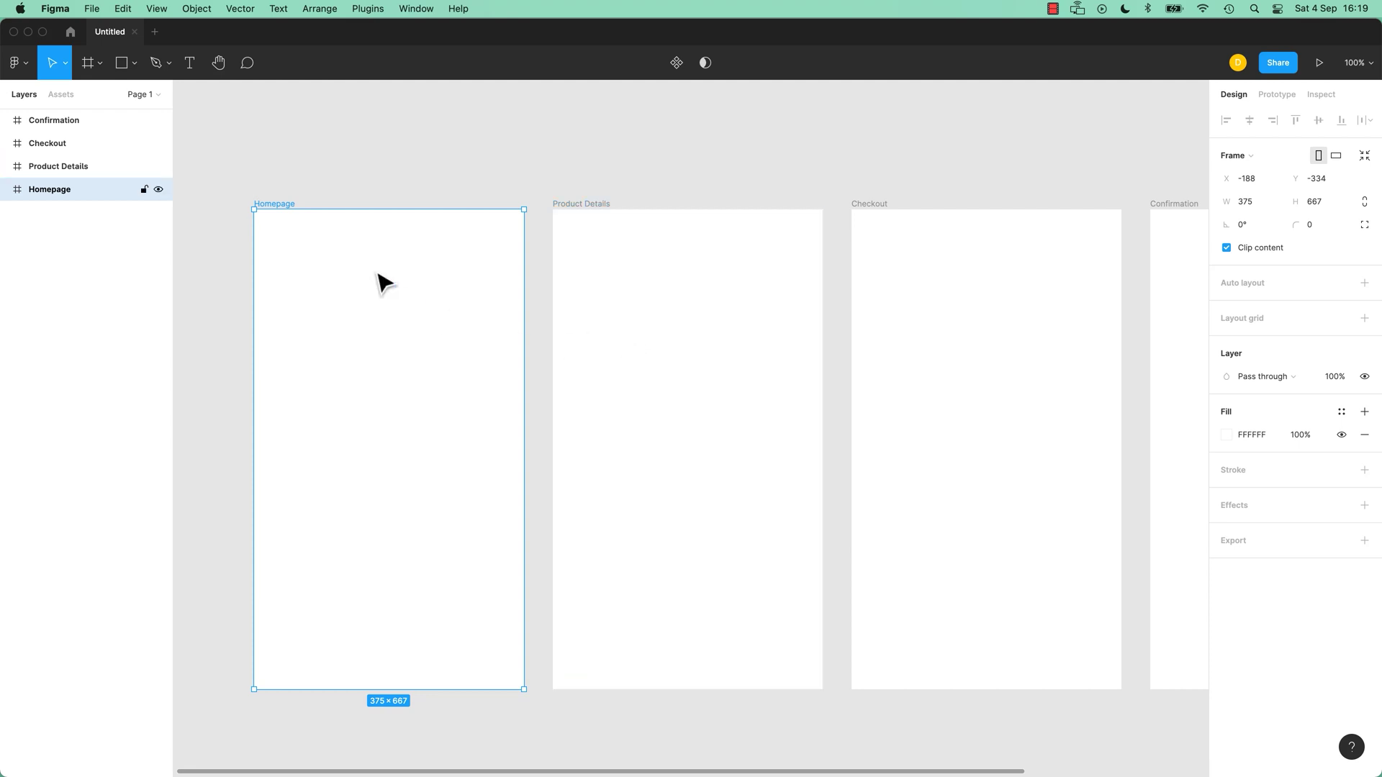
pyautogui.moveTo(1061, 364); pyautogui.dragTo(981, 324)
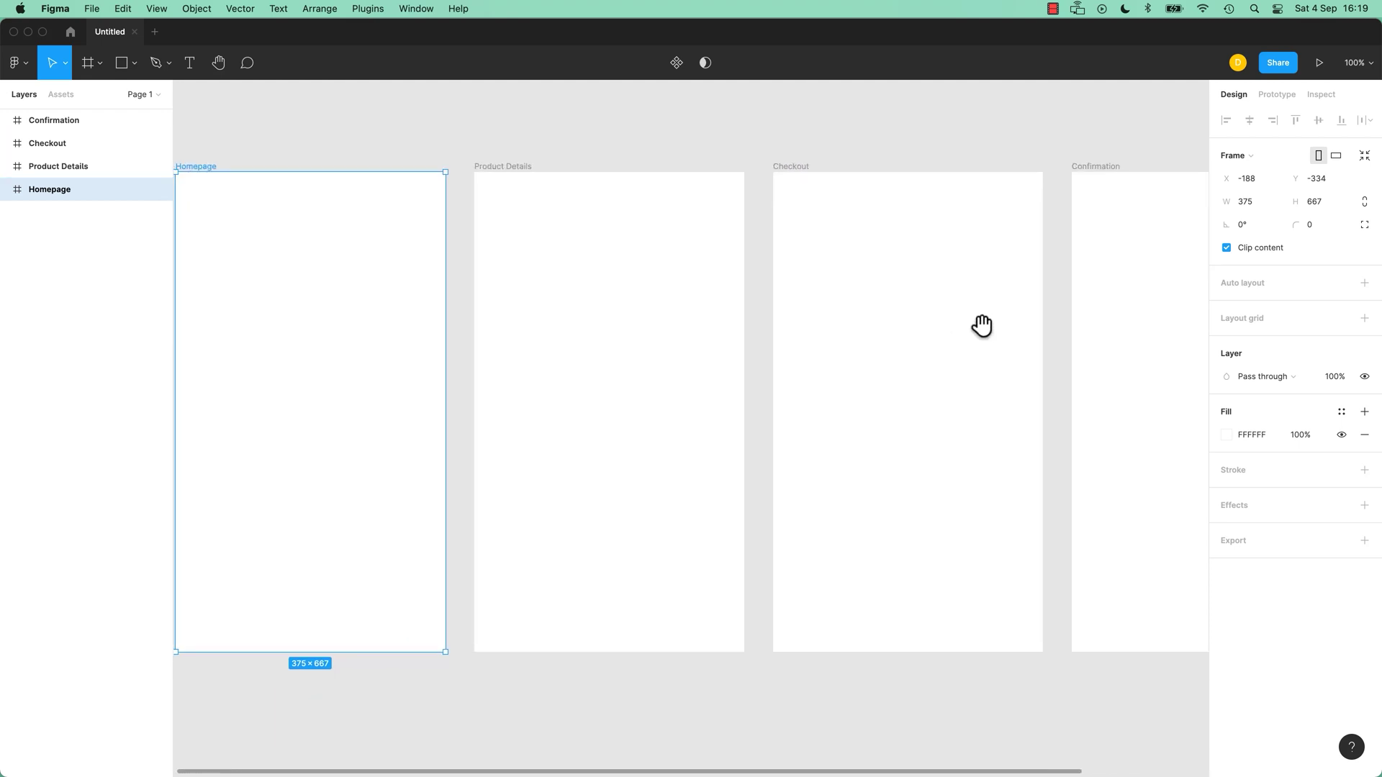
pyautogui.press('-')
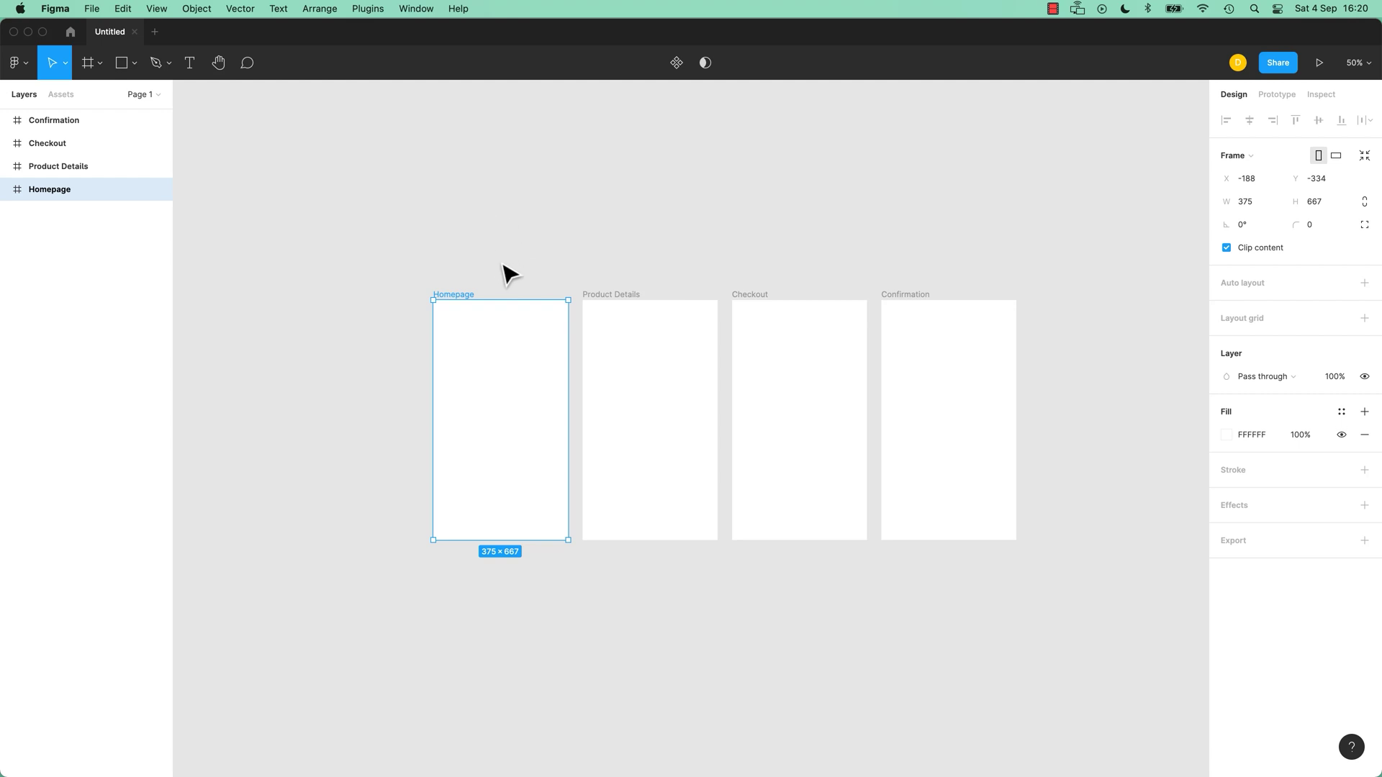
# - Clear the frame selection and retitle the Untitled file 'Scott Ecom V1'
pyautogui.click(648, 205)
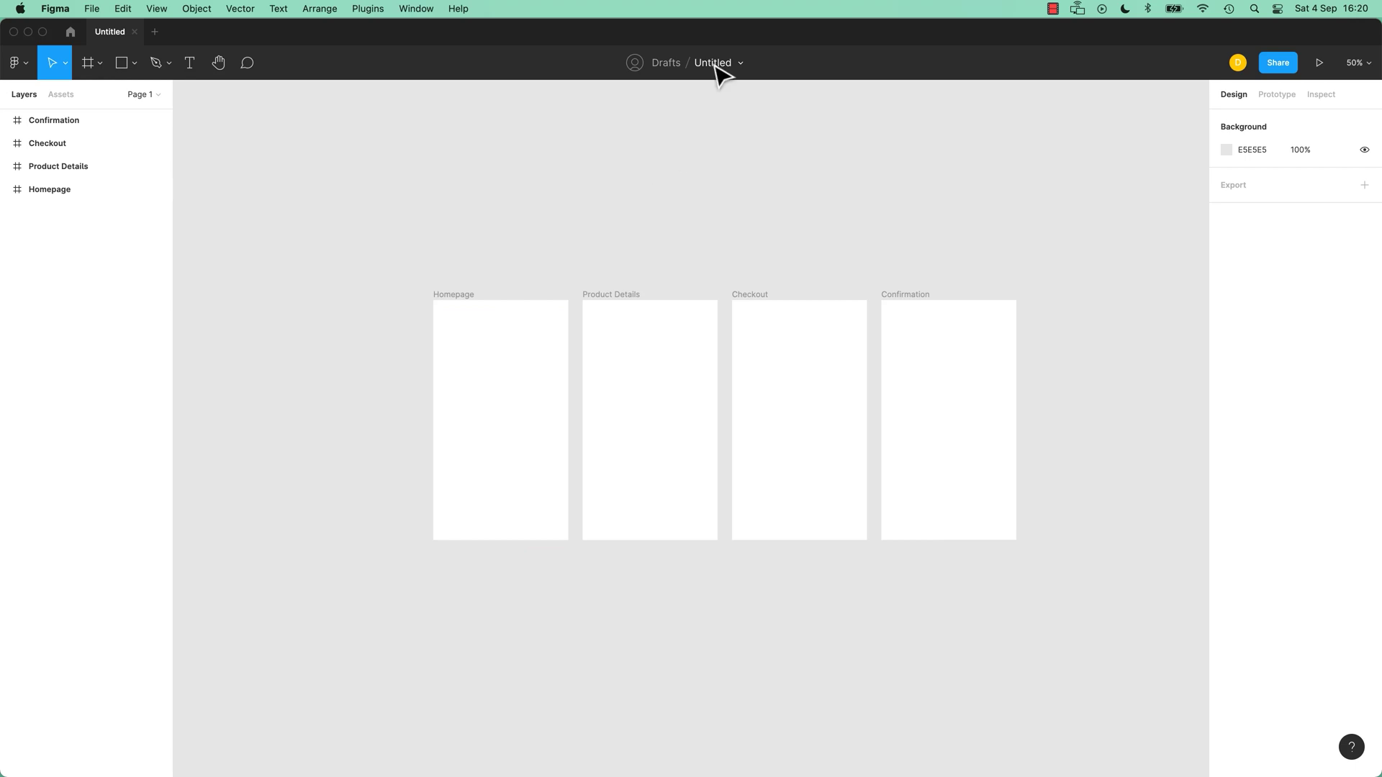
pyautogui.click(619, 295)
pyautogui.click(700, 248)
pyautogui.click(718, 66)
pyautogui.write('Scott Ecom V1')
pyautogui.press('Return')
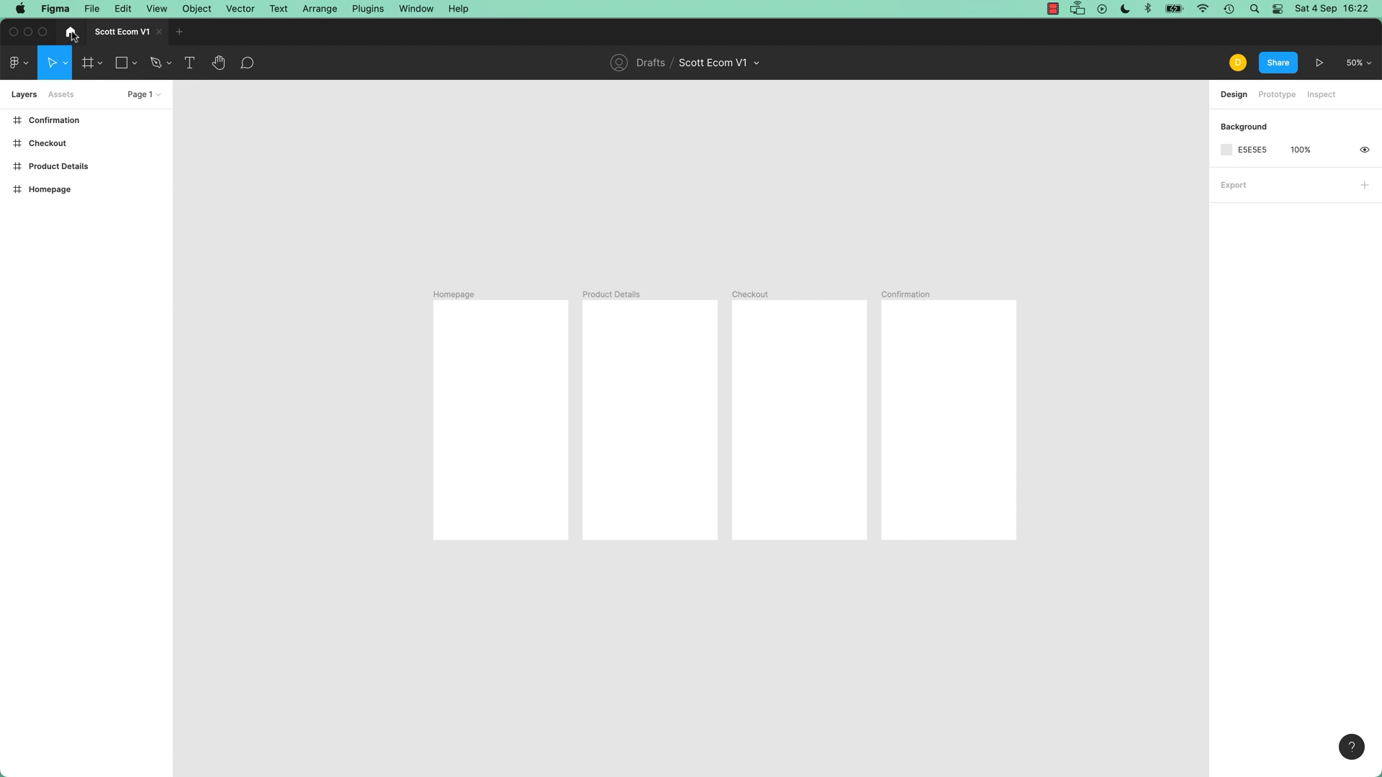
pyautogui.click(15, 66)
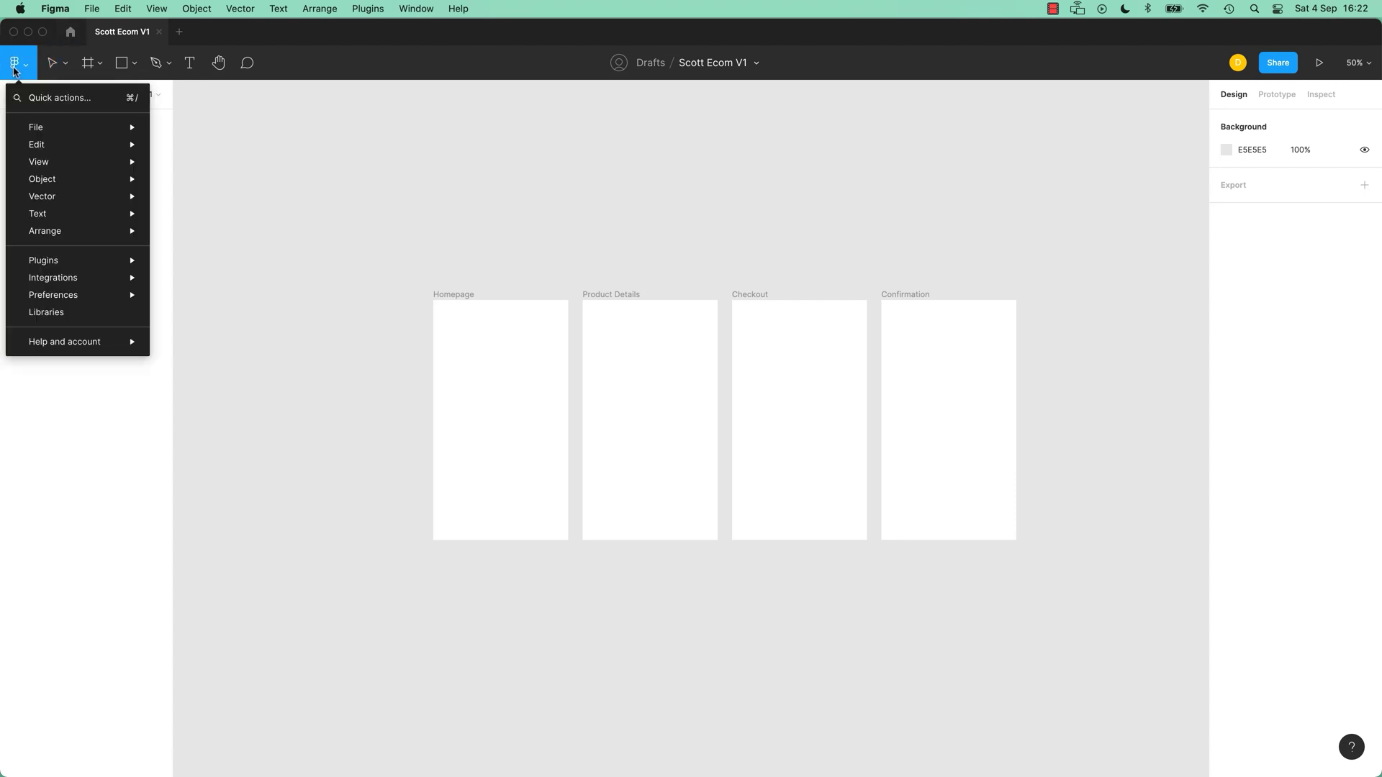
pyautogui.click(15, 68)
pyautogui.click(70, 32)
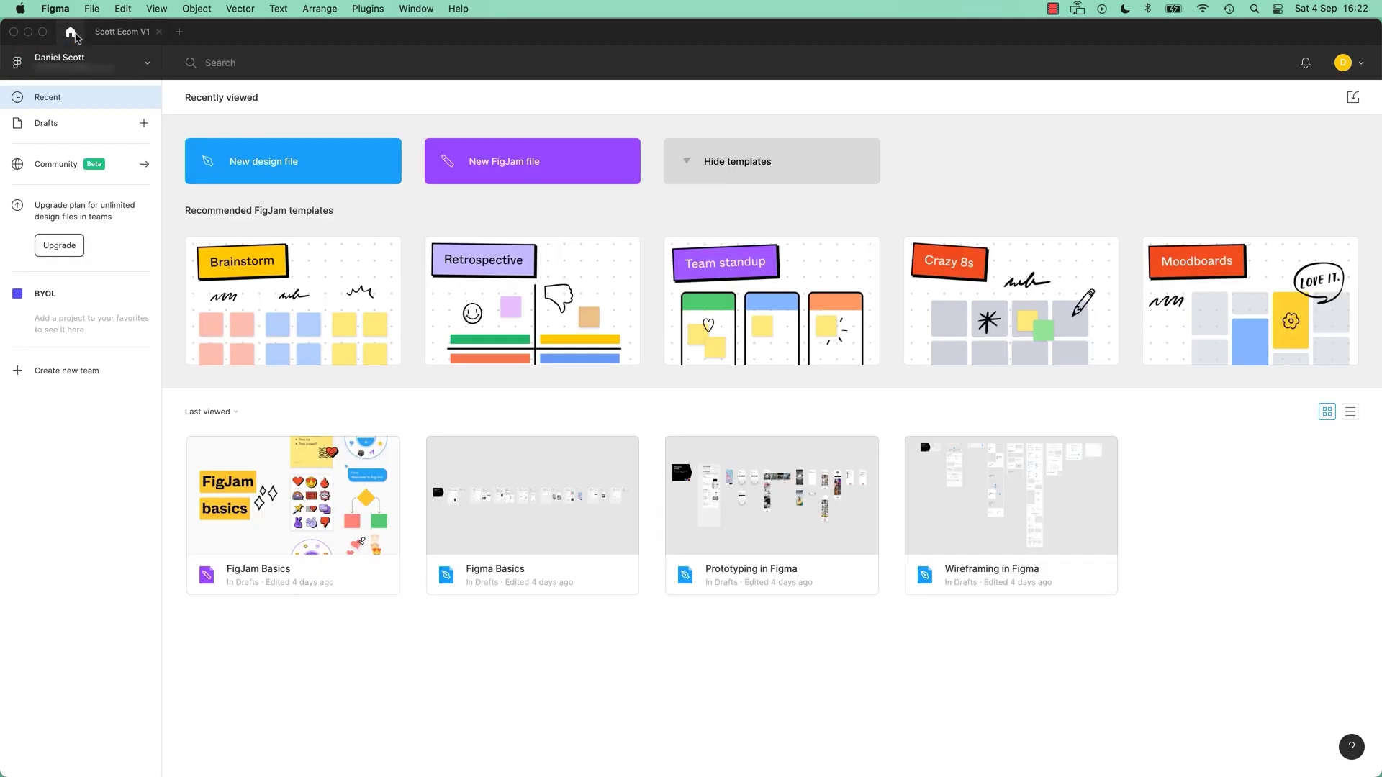
pyautogui.click(83, 66)
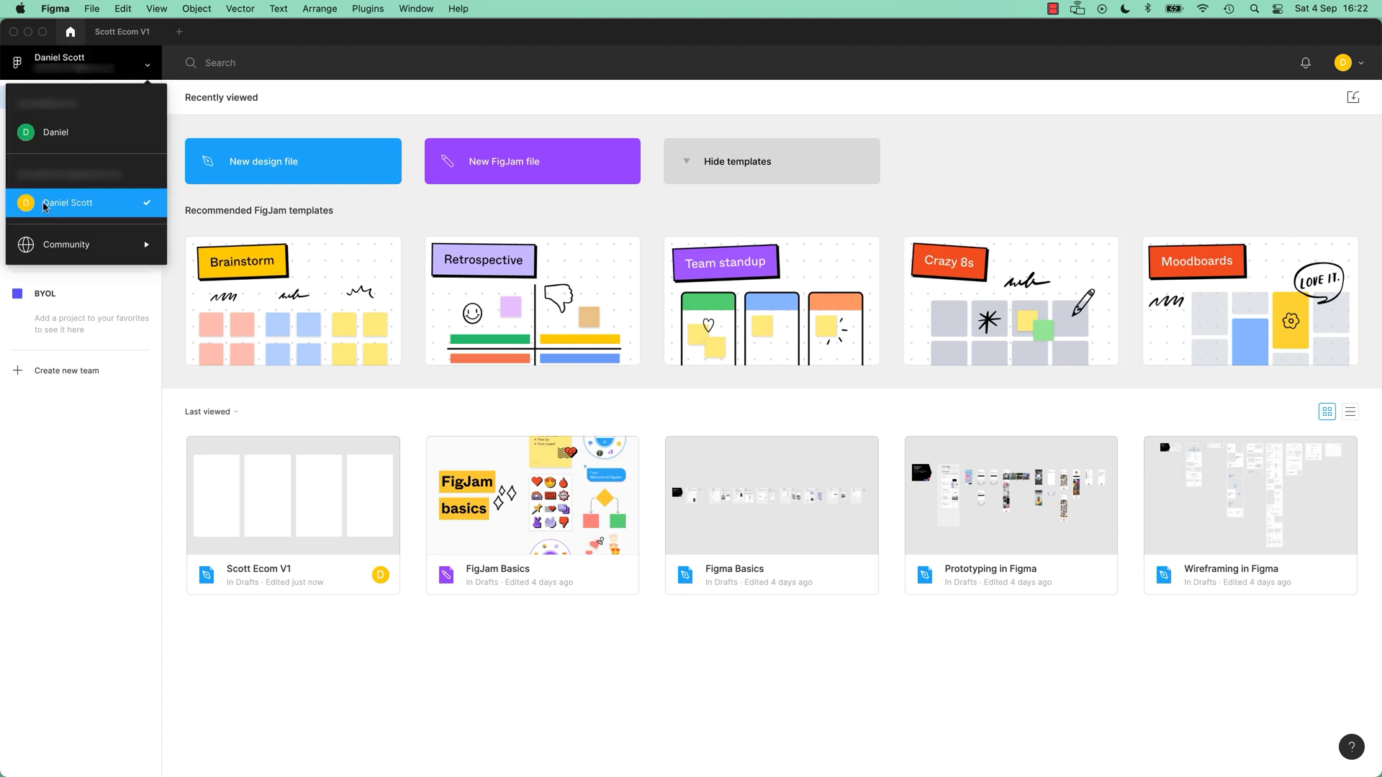
pyautogui.moveTo(82, 258)
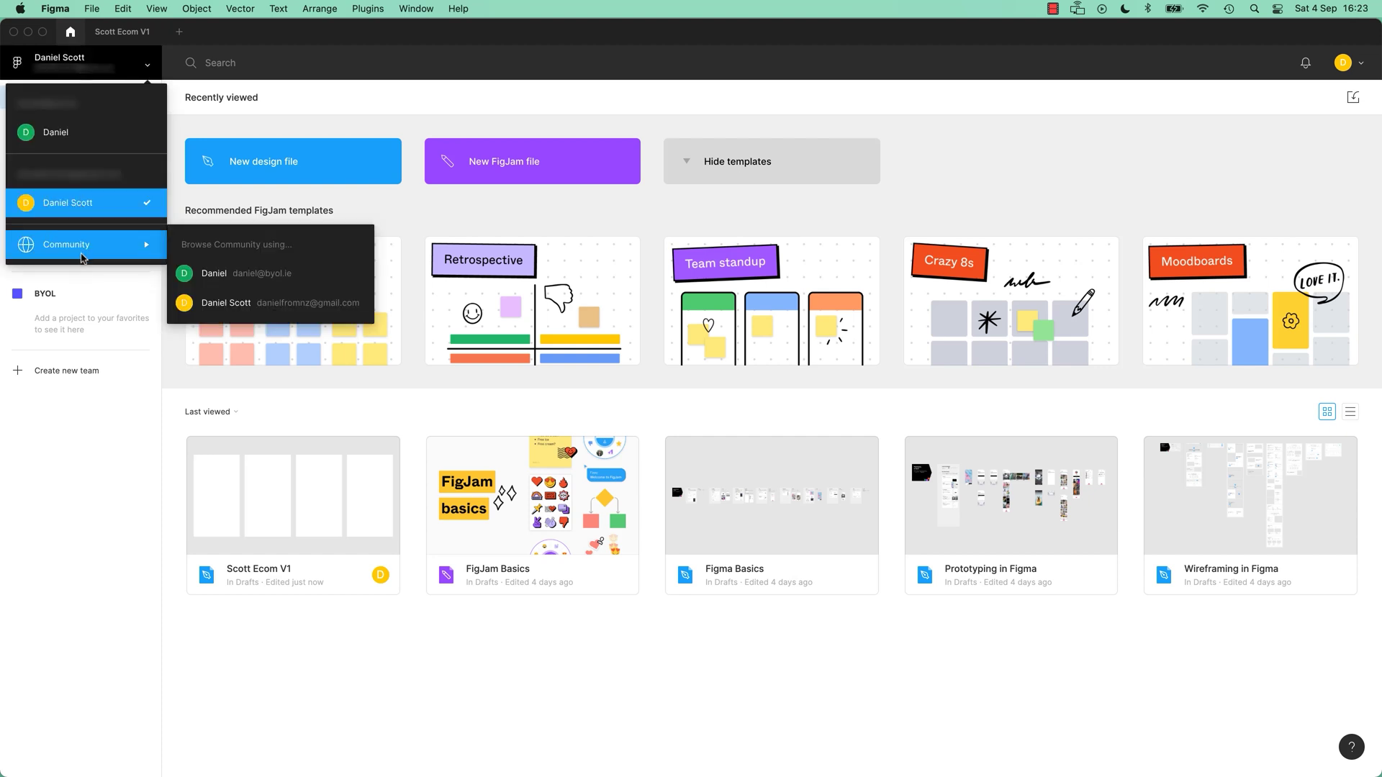
pyautogui.click(81, 205)
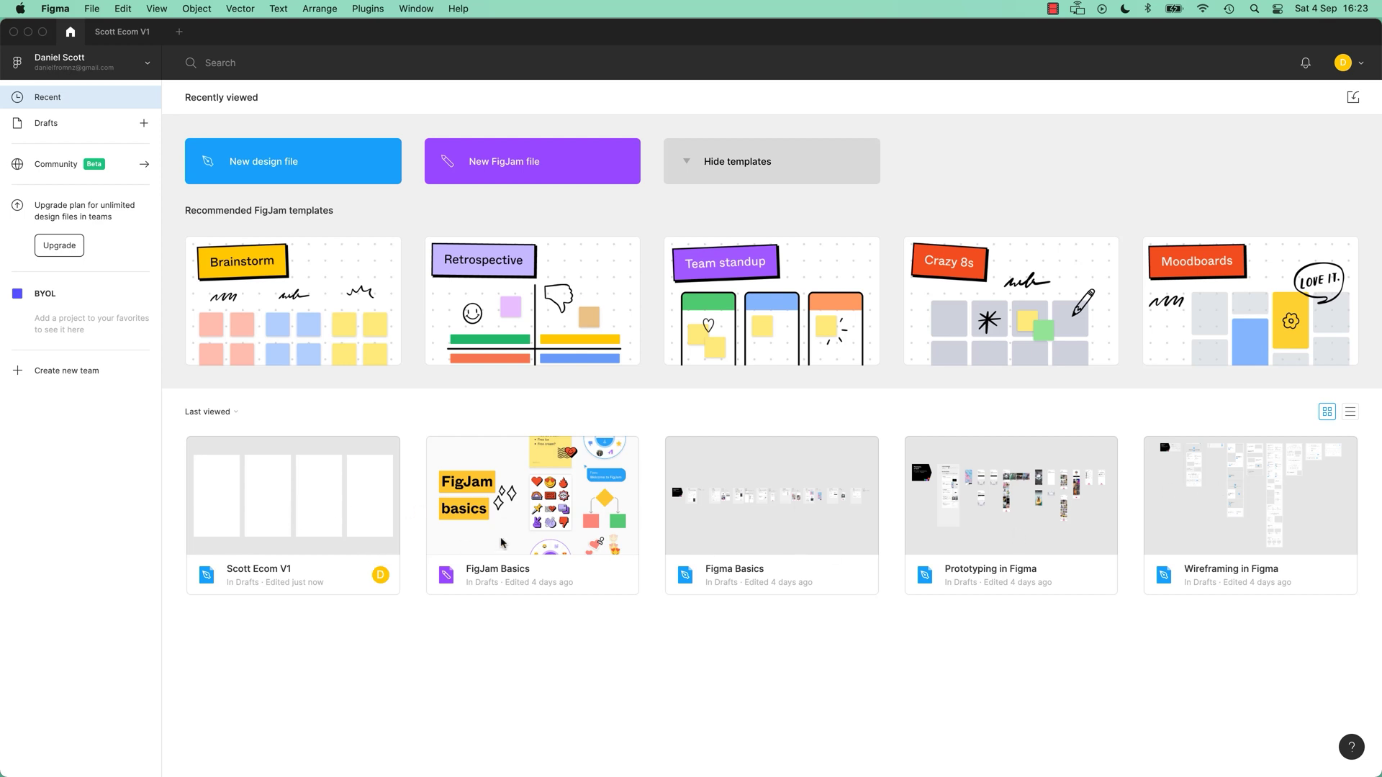
pyautogui.rightClick(555, 569)
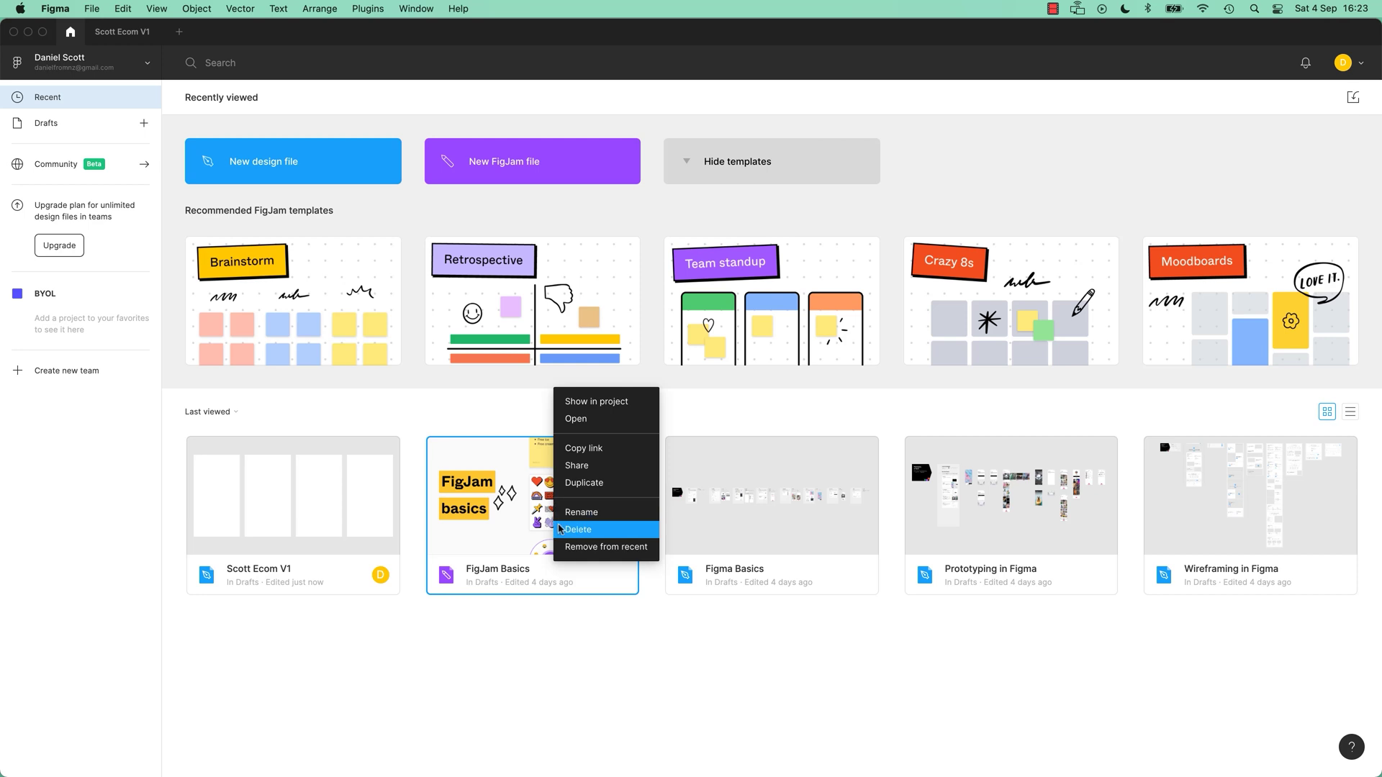
pyautogui.click(122, 33)
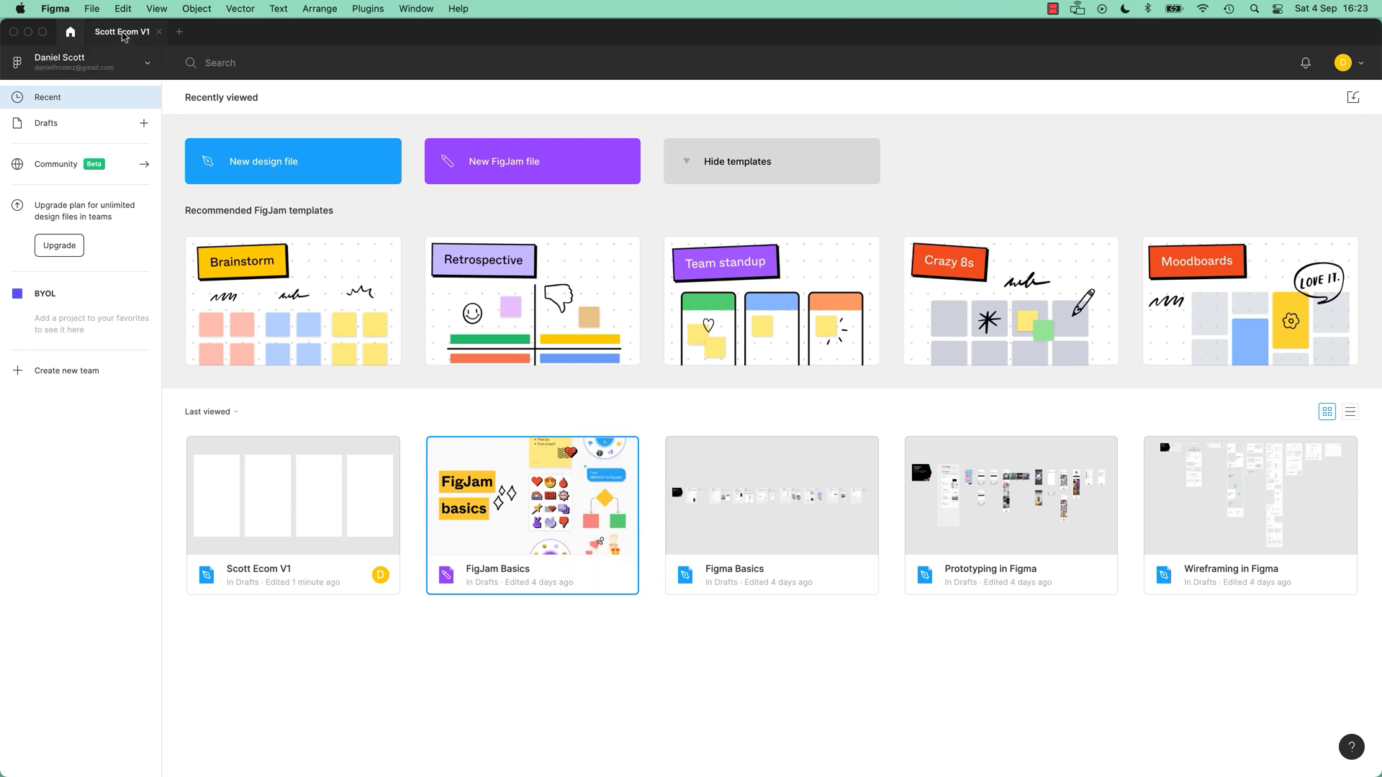
pyautogui.click(70, 31)
pyautogui.click(141, 36)
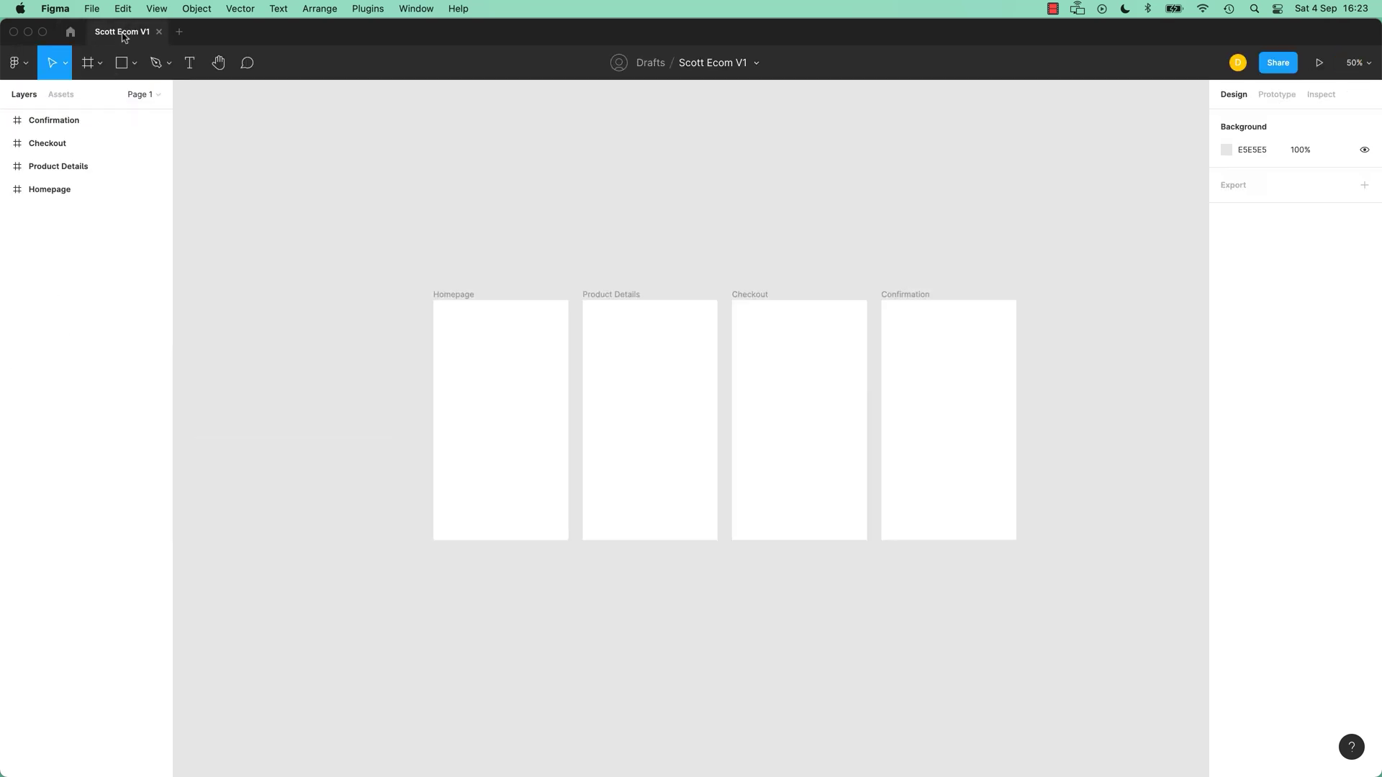
pyautogui.click(70, 32)
pyautogui.click(135, 36)
pyautogui.click(543, 383)
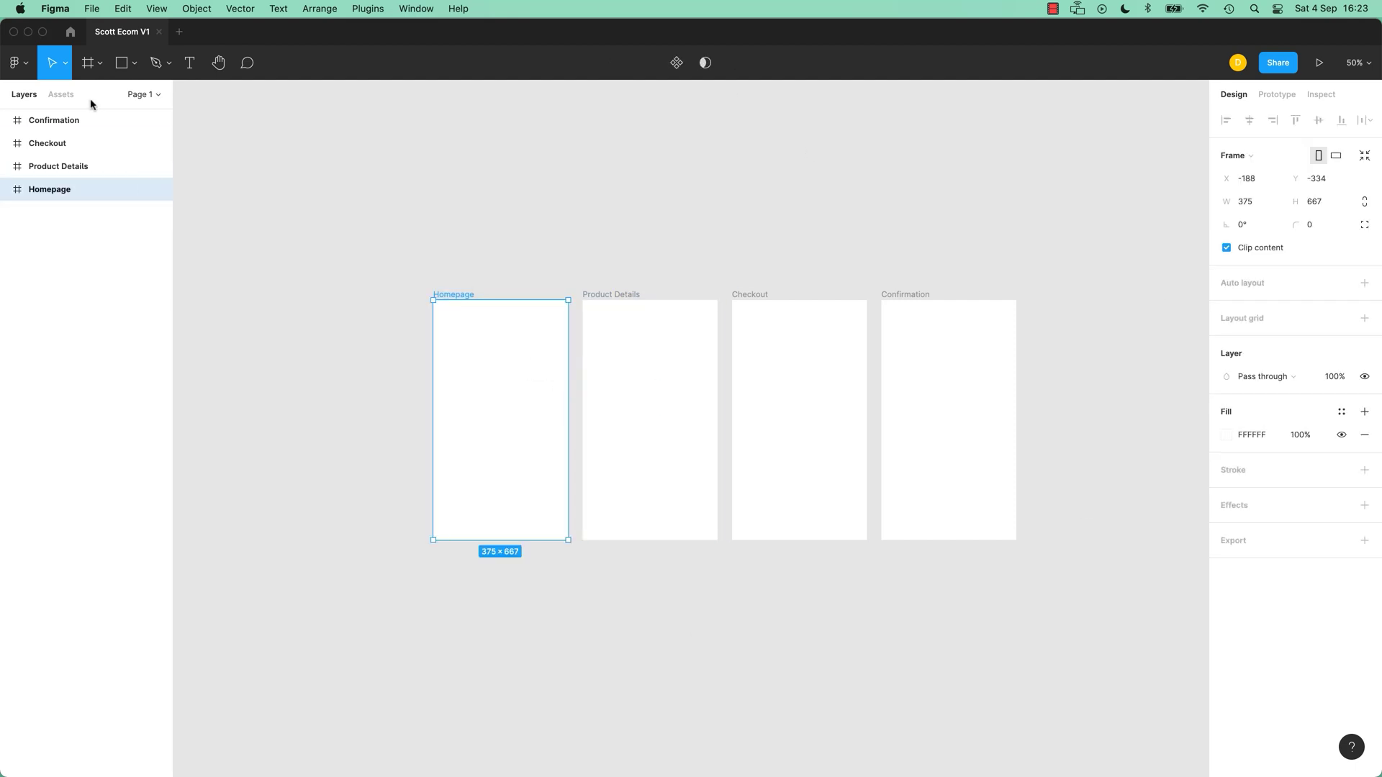